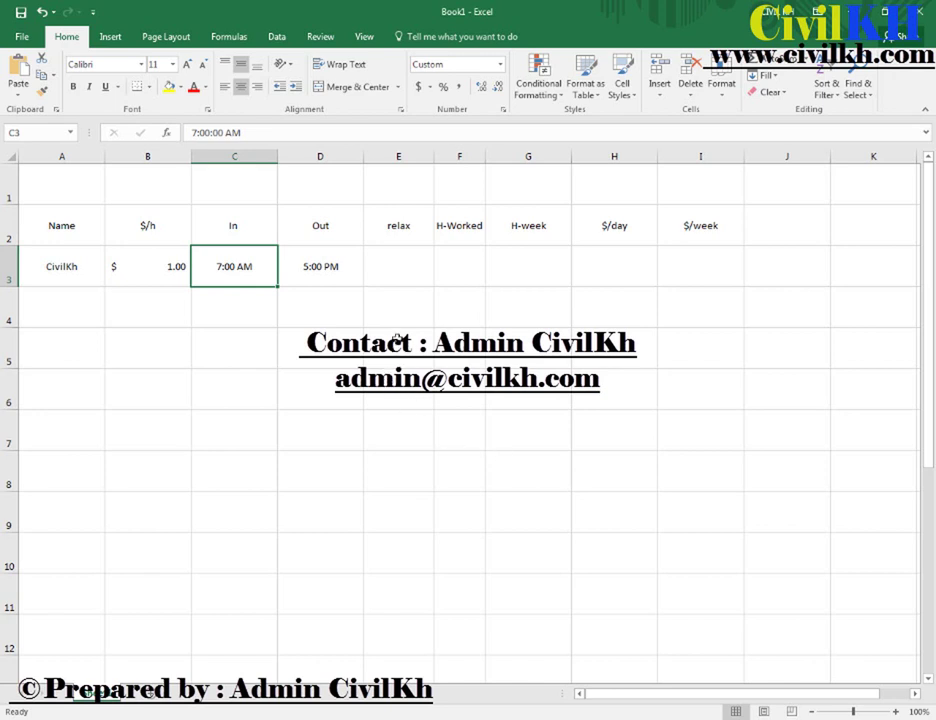
Review the existing hourly rate, In and Out values in row 3
click(305, 274)
click(270, 269)
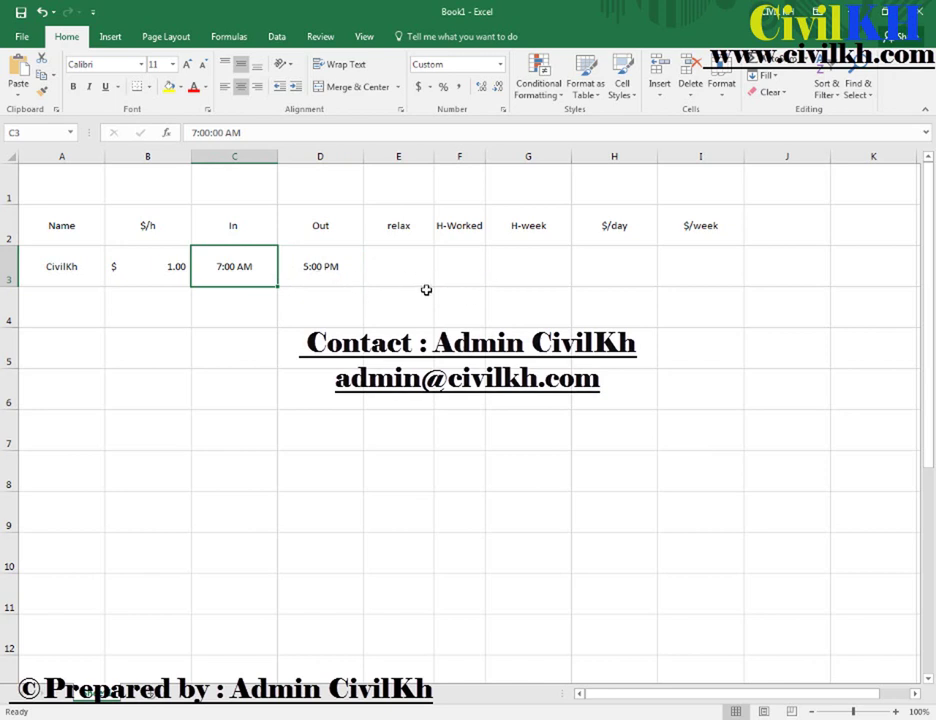
click(587, 269)
click(152, 263)
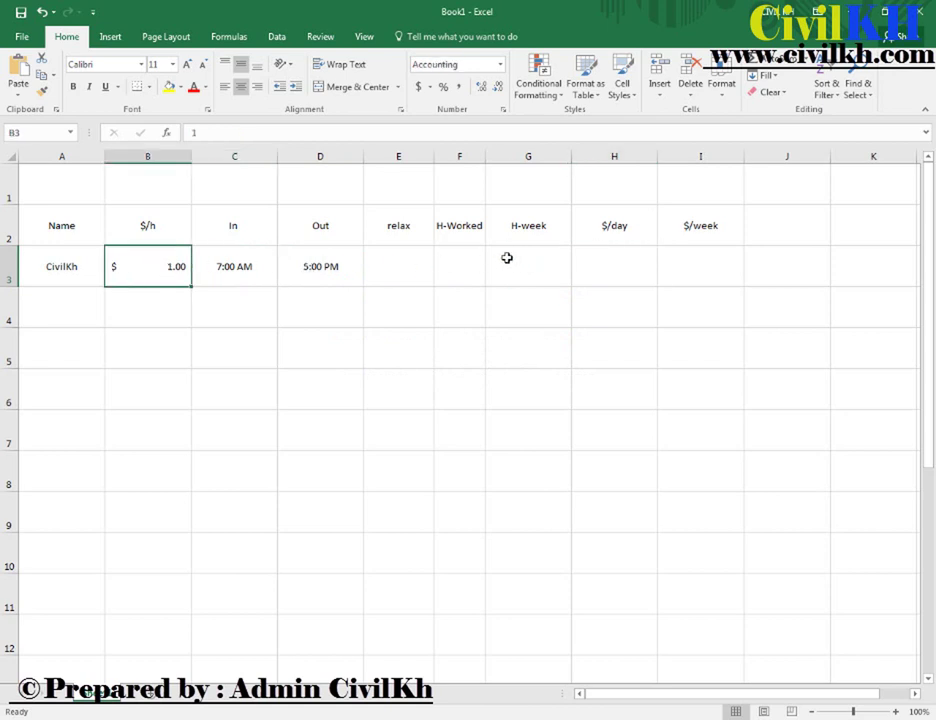
click(236, 265)
Go through the Name, $/h, In, Out and relax headers and their row-3 entries
drag(62, 228, 700, 226)
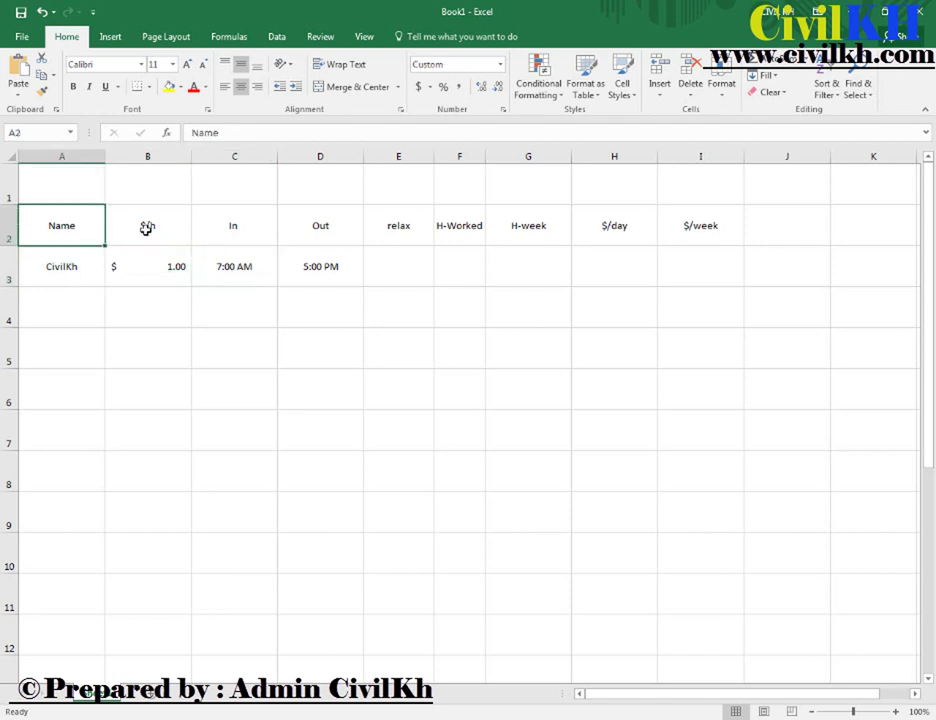
click(63, 238)
click(88, 258)
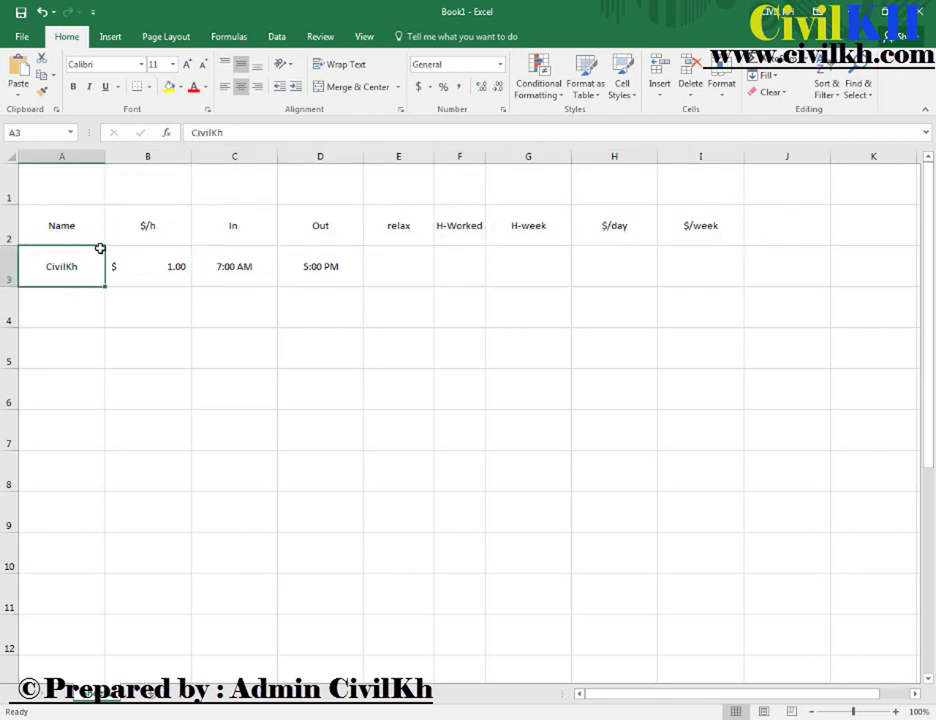
click(140, 226)
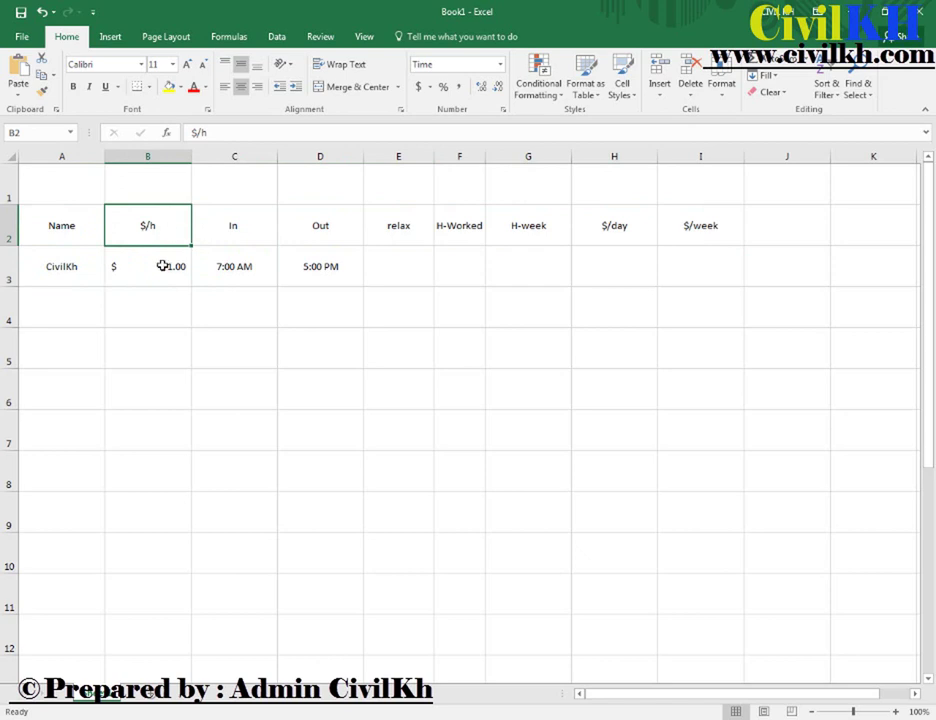
click(167, 265)
click(222, 226)
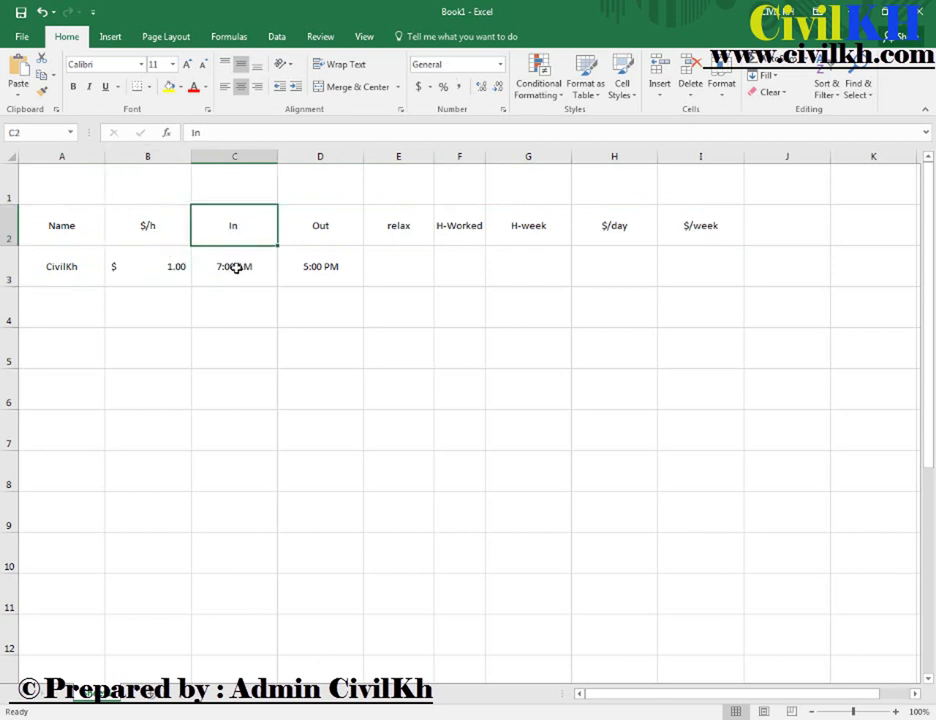
click(236, 253)
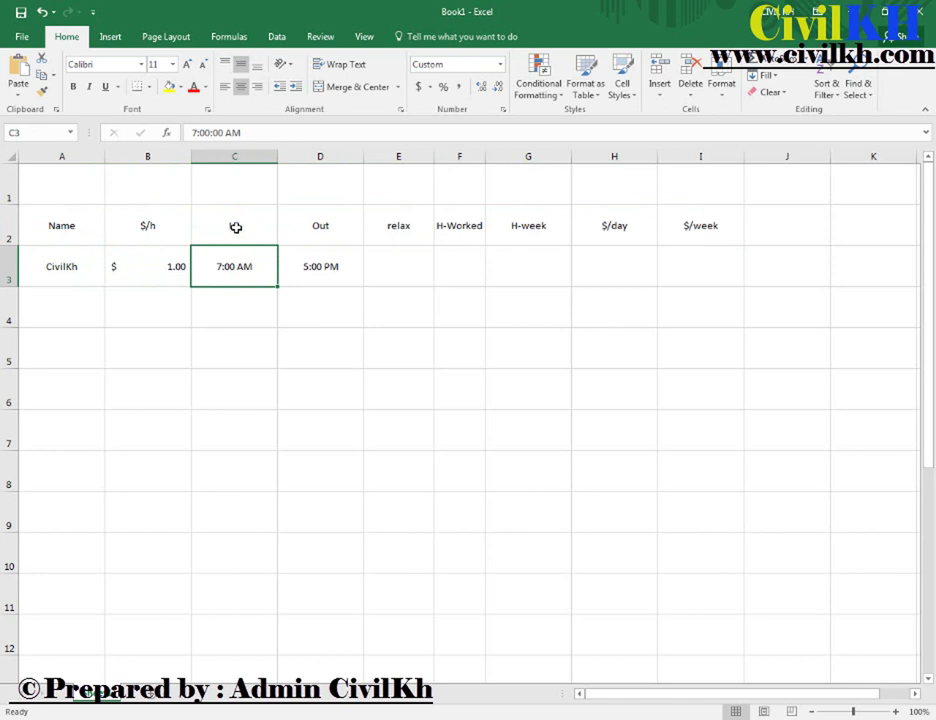
click(299, 226)
click(330, 264)
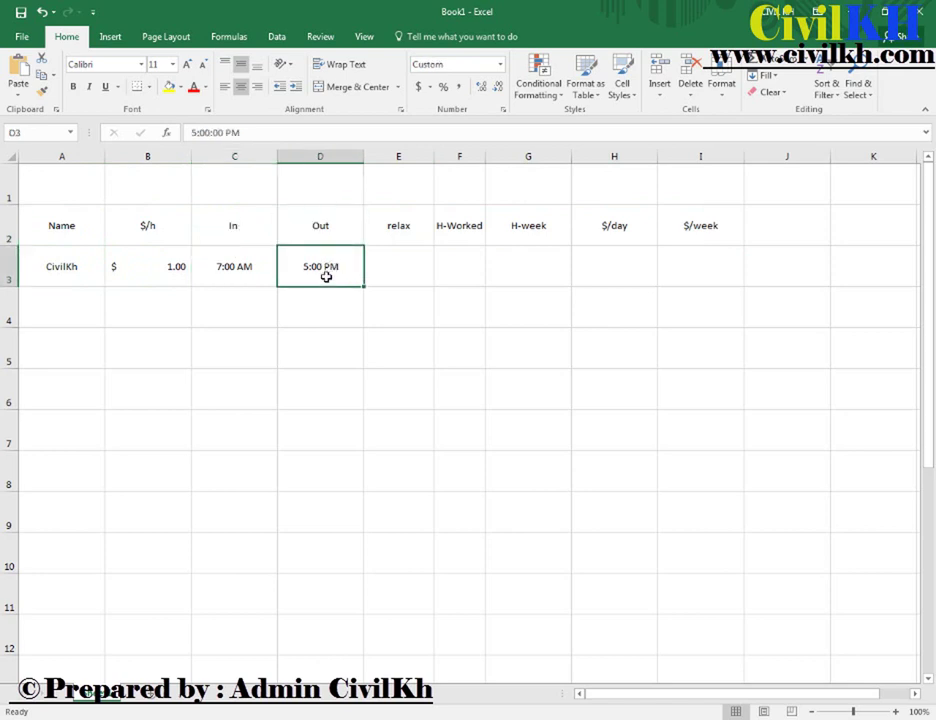
click(318, 230)
click(395, 229)
click(398, 270)
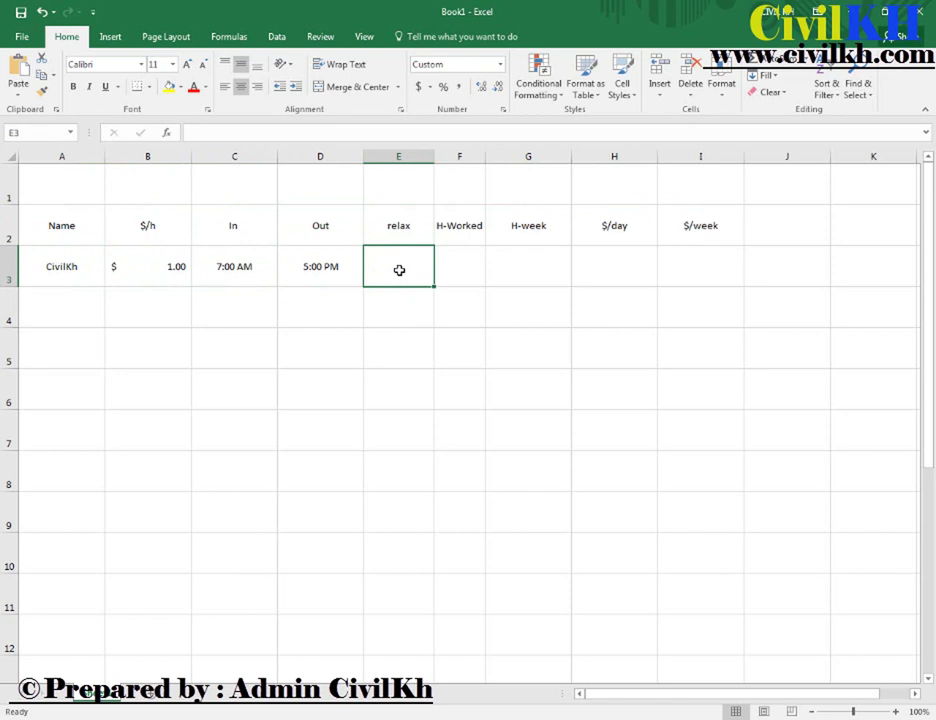
Check the H-Worked, H-week, $/day and $/week headers and their empty row-3 cells
click(465, 228)
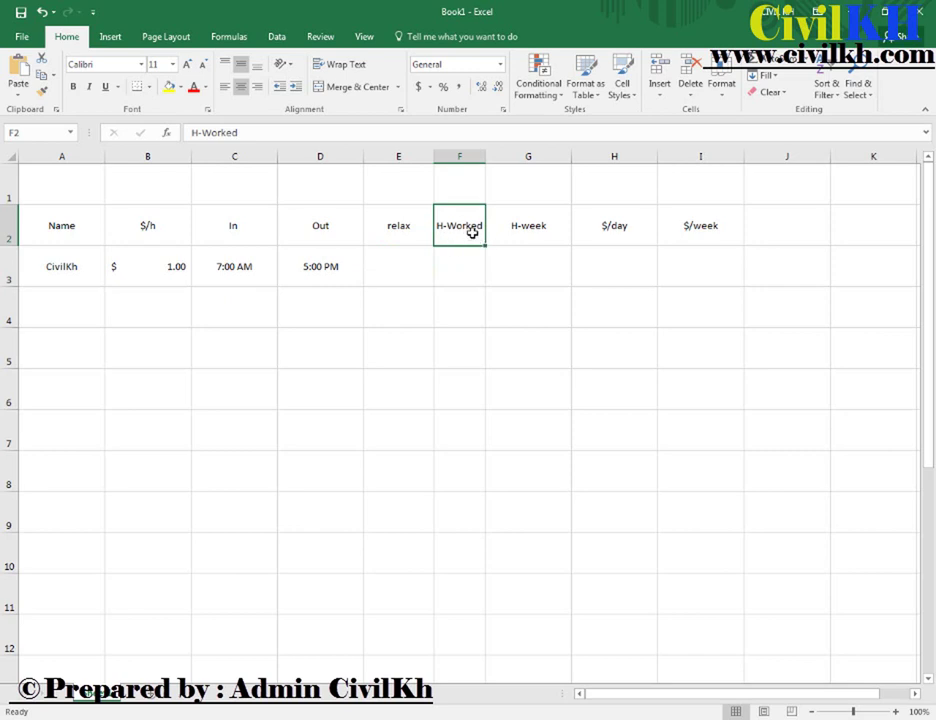
click(533, 236)
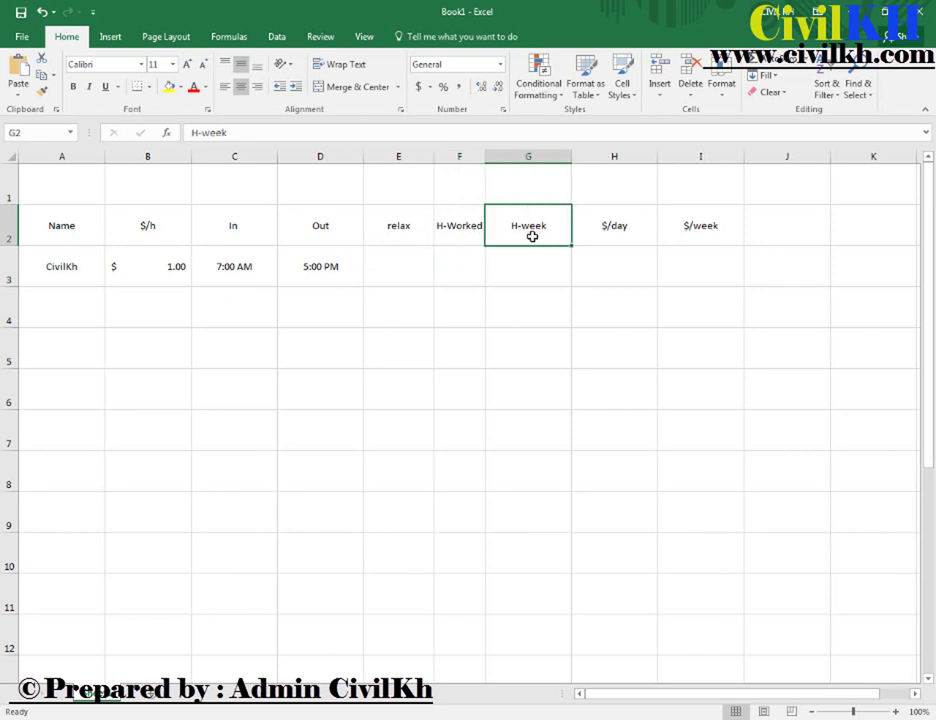
click(458, 234)
key(Return)
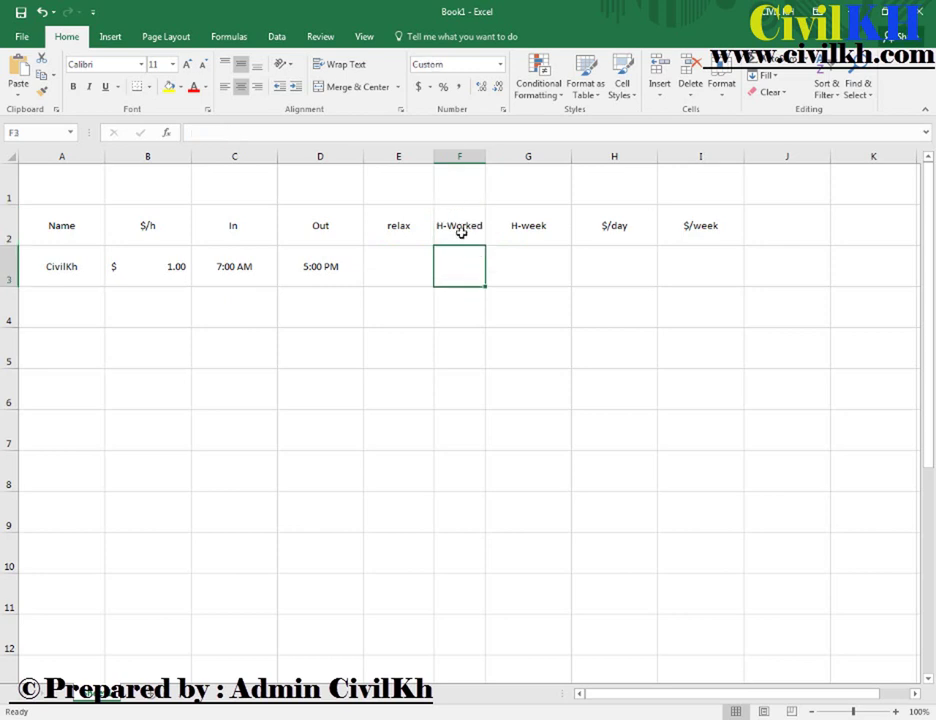
click(460, 232)
click(516, 229)
click(537, 274)
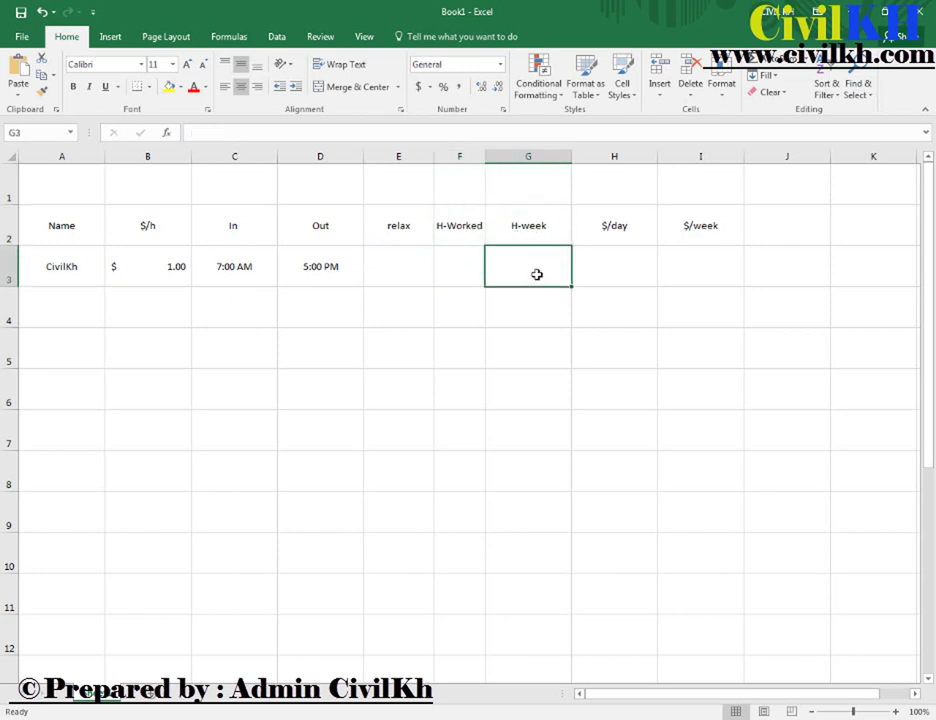
click(618, 223)
click(618, 271)
click(614, 227)
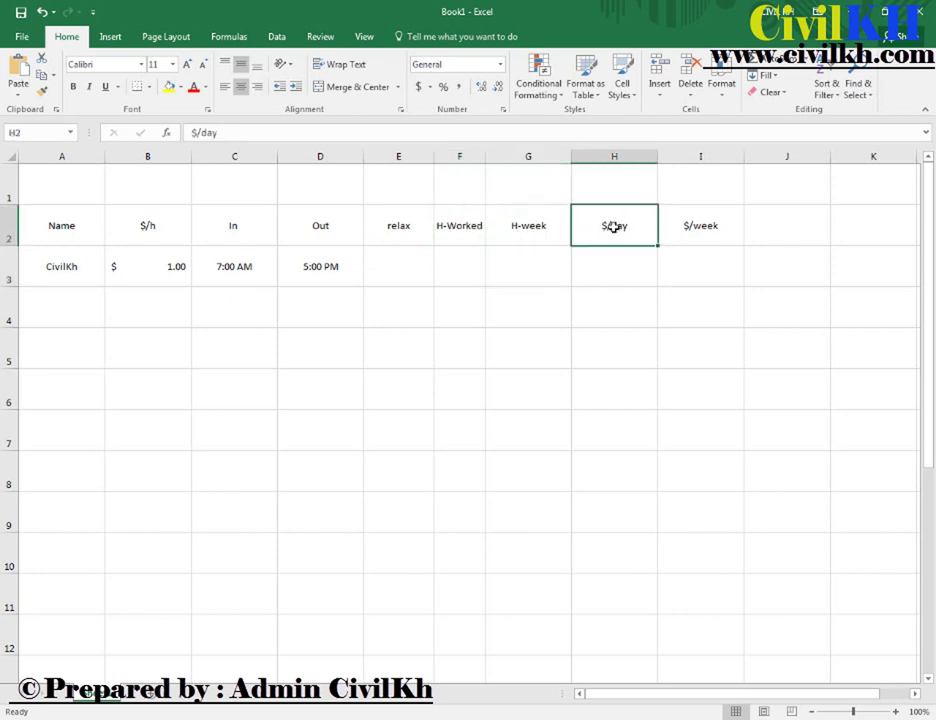
click(614, 255)
click(694, 230)
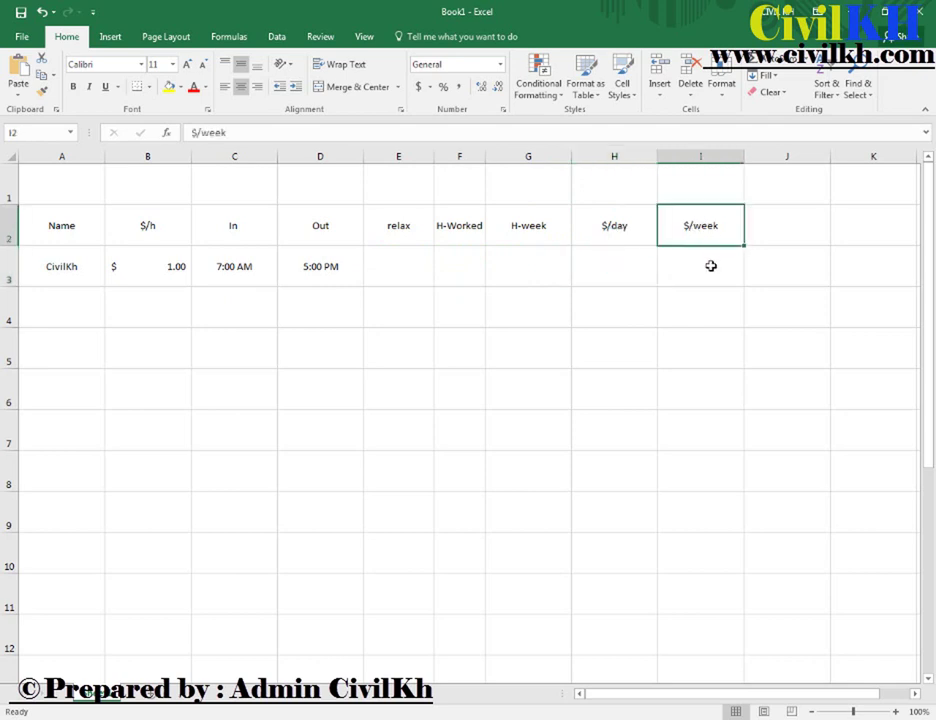
click(711, 262)
Clear the In and Out times in C3:D3
click(257, 273)
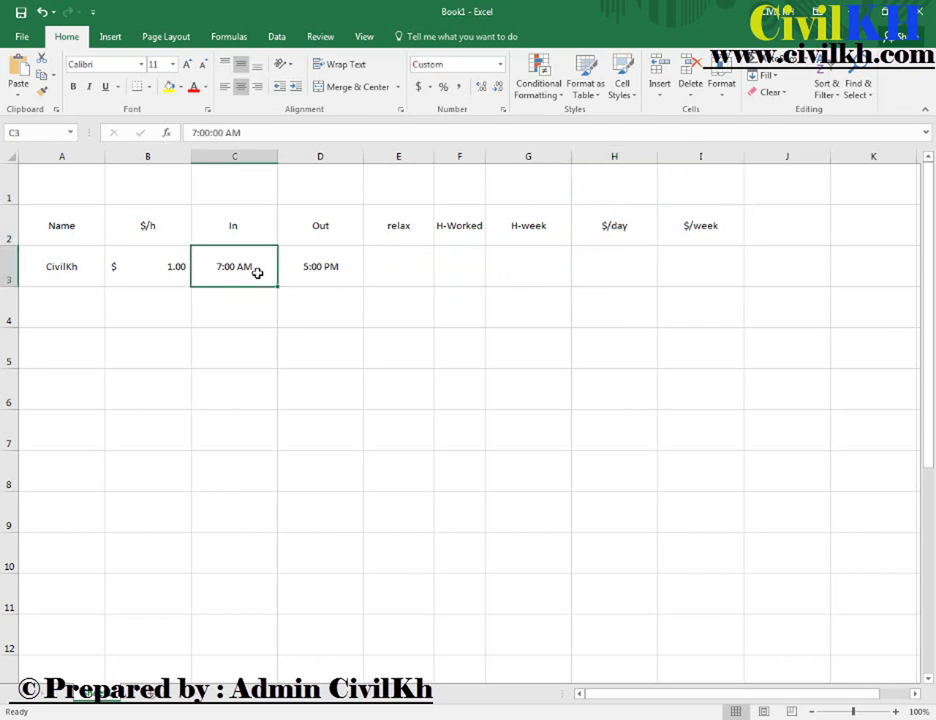
mouse_move(283, 277)
mouse_down()
mouse_move(249, 277)
mouse_move(517, 260)
mouse_up()
key(Delete)
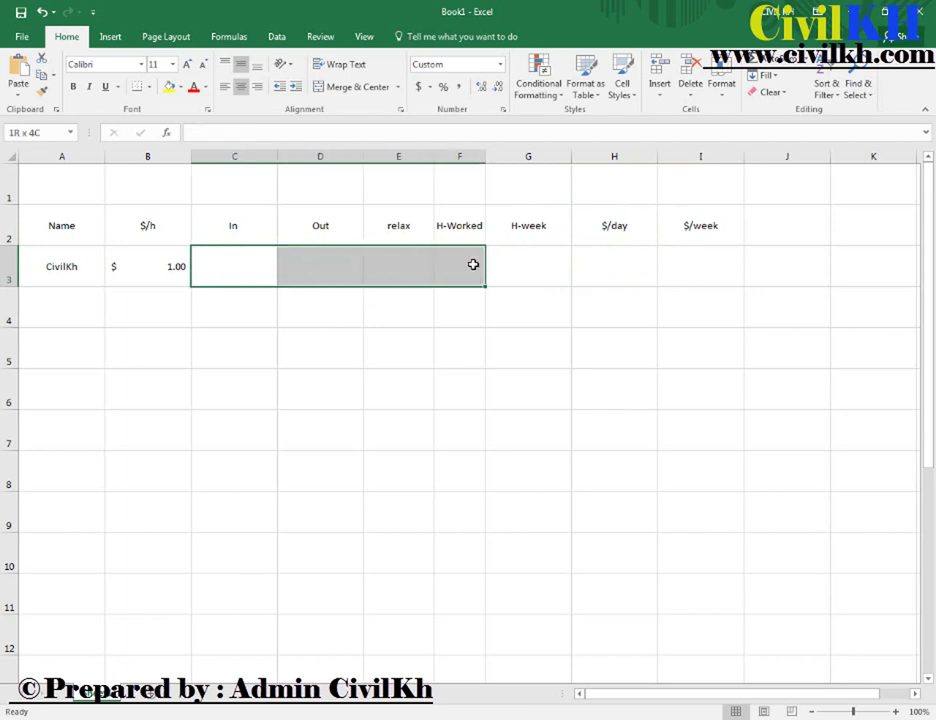
Apply the custom h:mm AM/PM time format to cells C3 through G3
click(262, 273)
drag(262, 273, 524, 275)
right_click(525, 276)
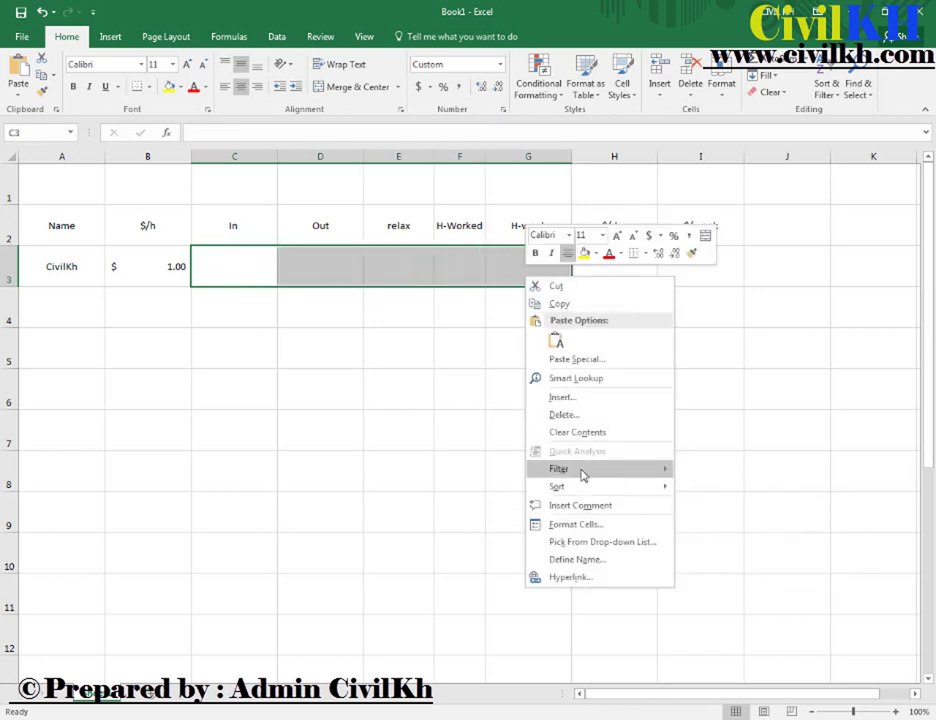
click(583, 522)
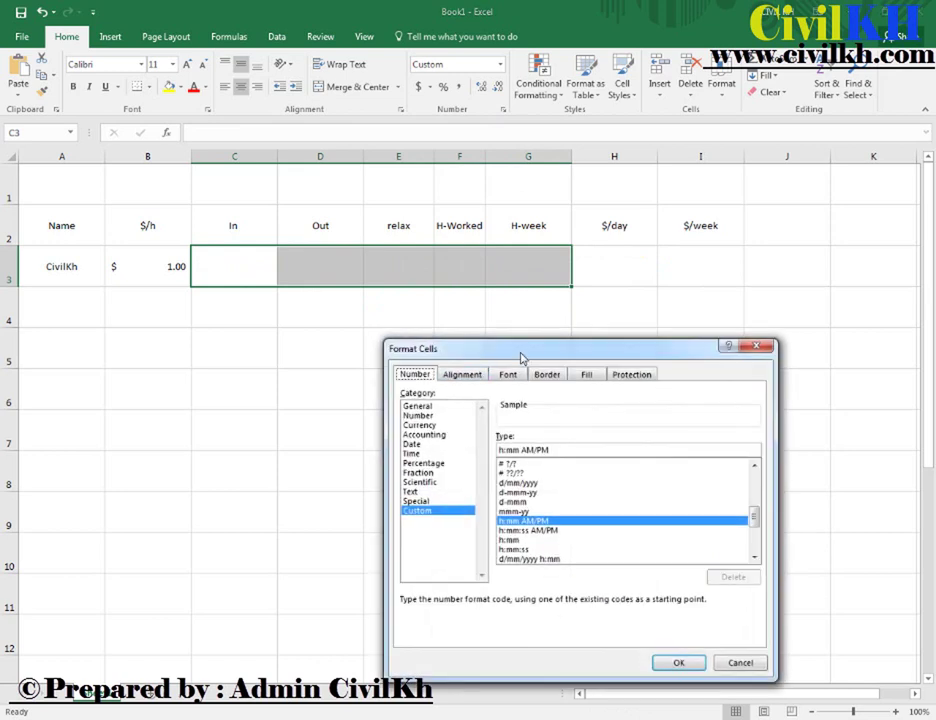
drag(522, 355, 496, 332)
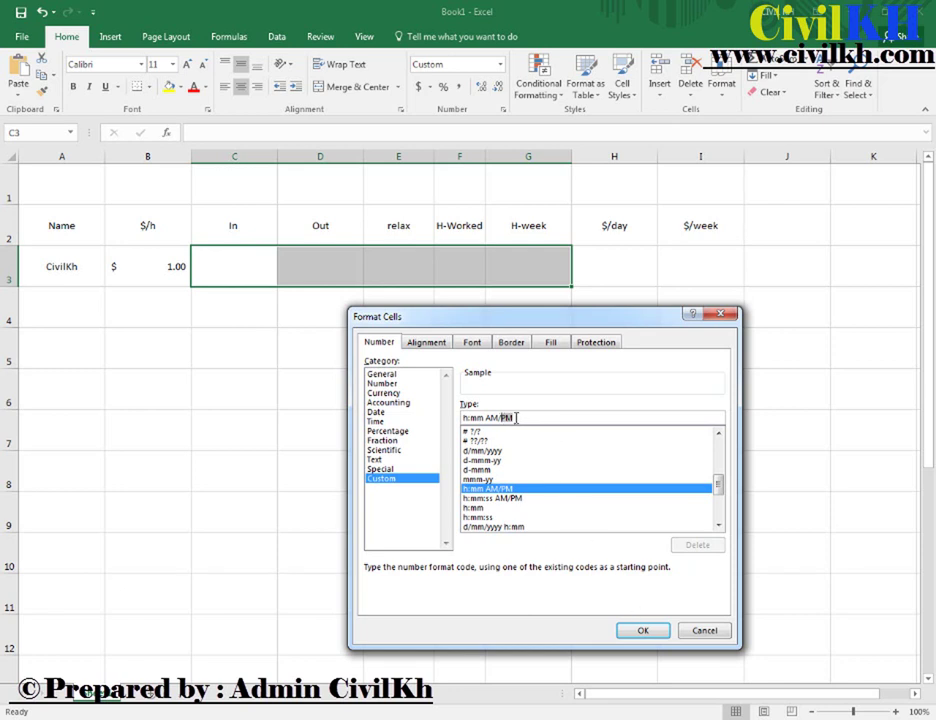
click(493, 418)
click(643, 630)
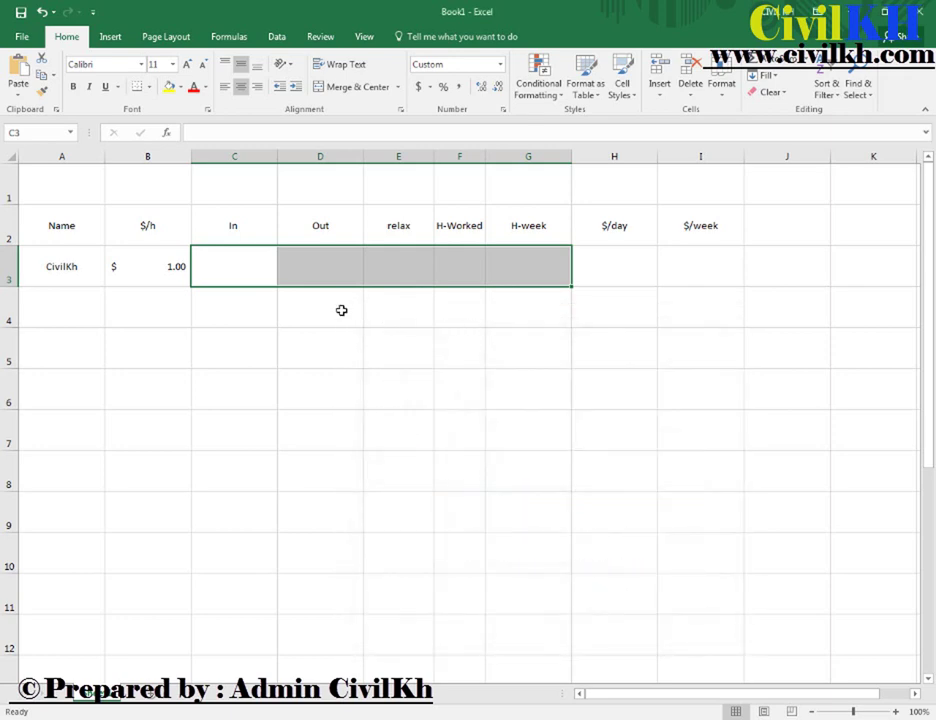
click(272, 277)
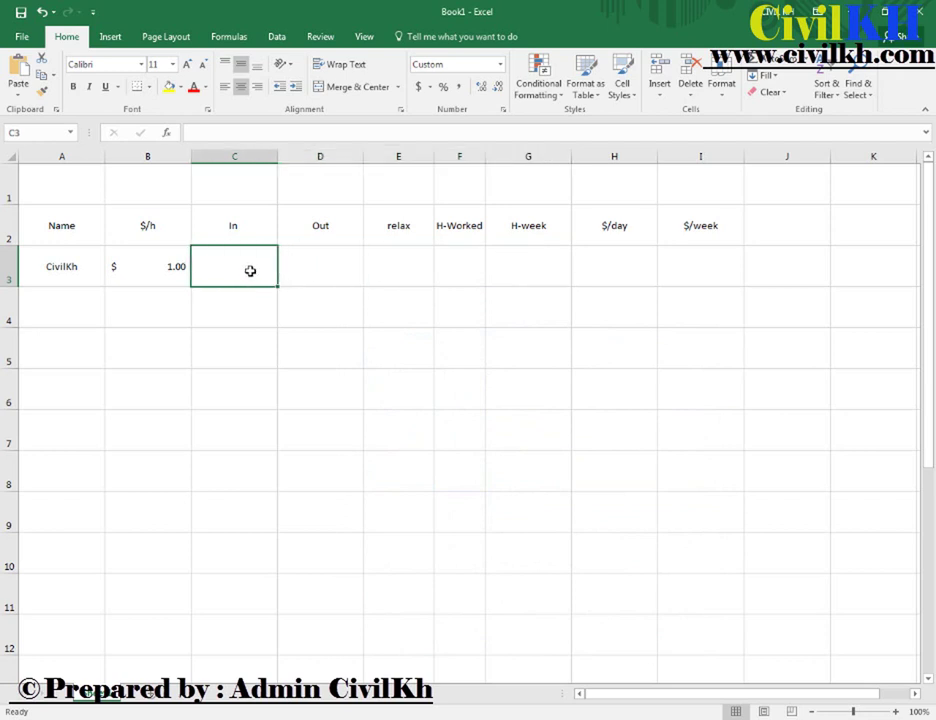
Enter 7:00 as the In time in C3 and 1700 (5:00 PM) as the Out time in D3
text(7)
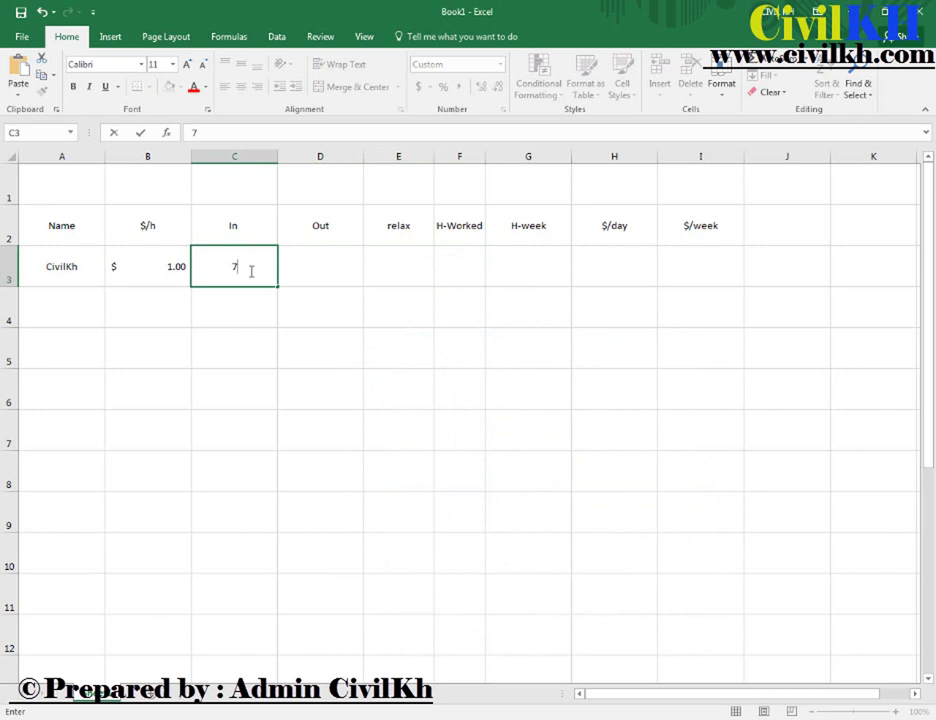
text(:00)
key(Return)
click(259, 268)
click(312, 264)
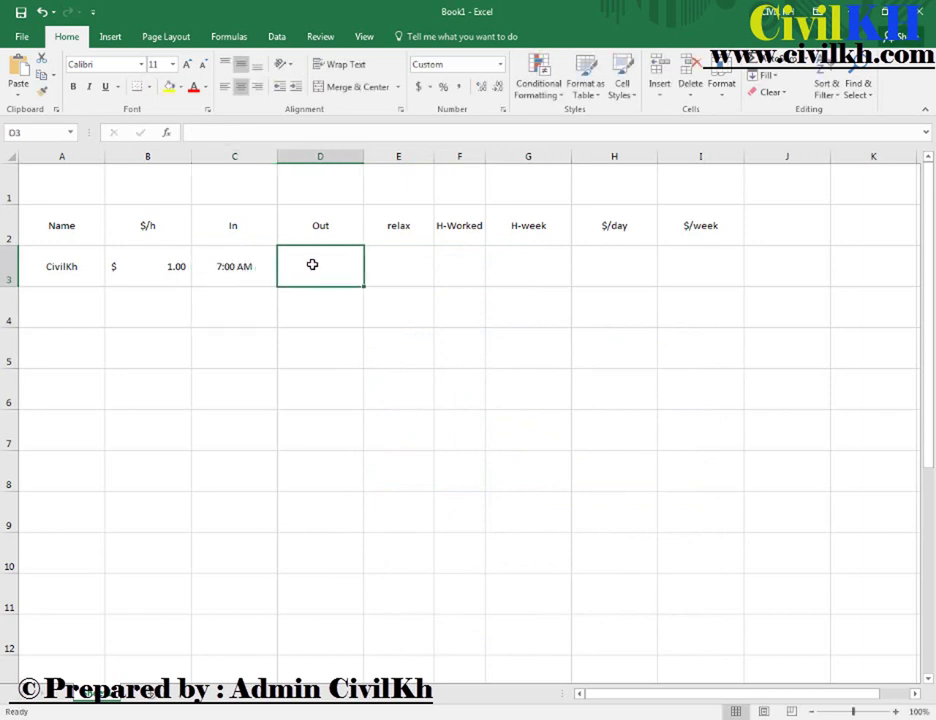
text(17)
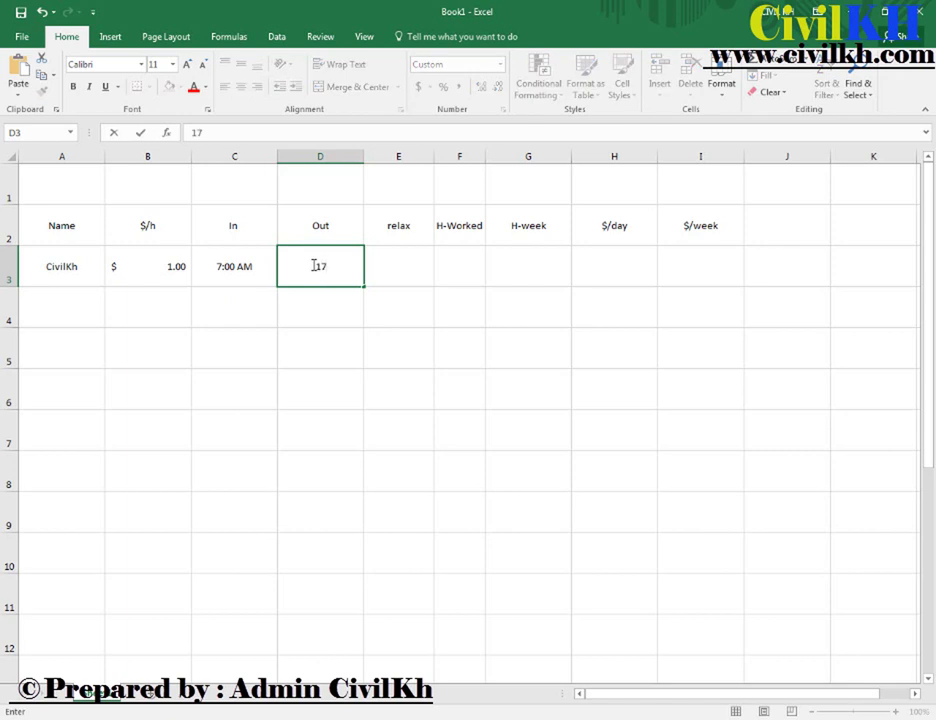
text(00)
key(Return)
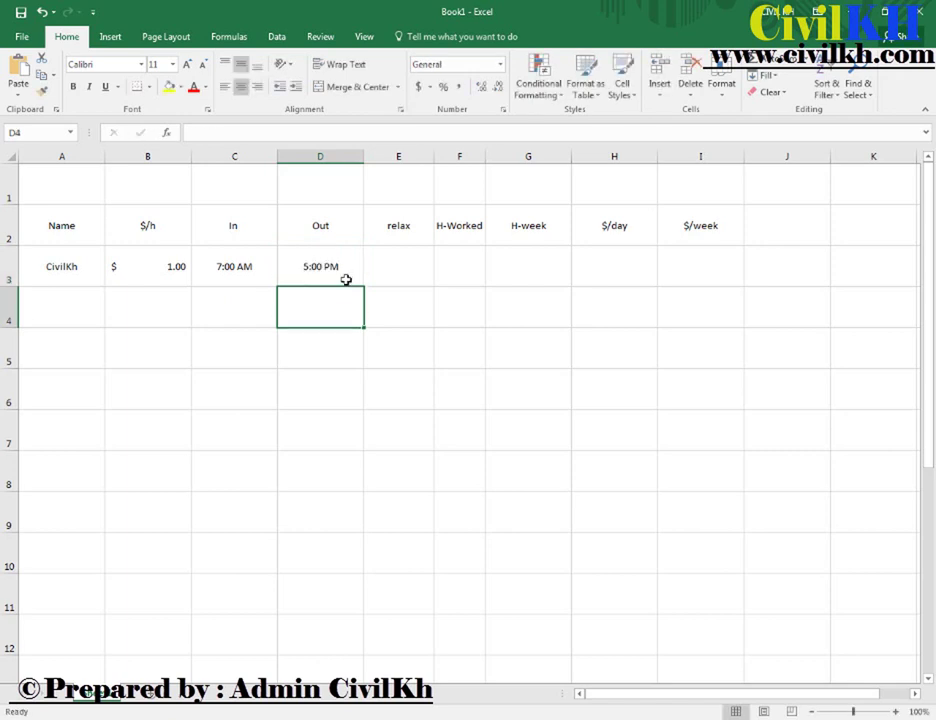
click(396, 263)
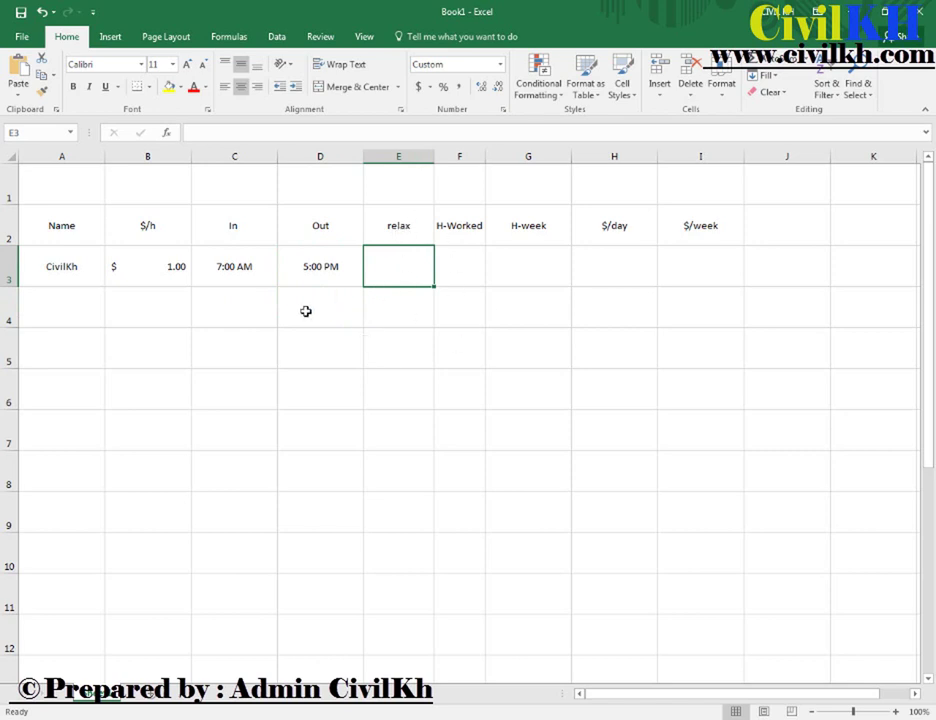
click(308, 318)
click(313, 270)
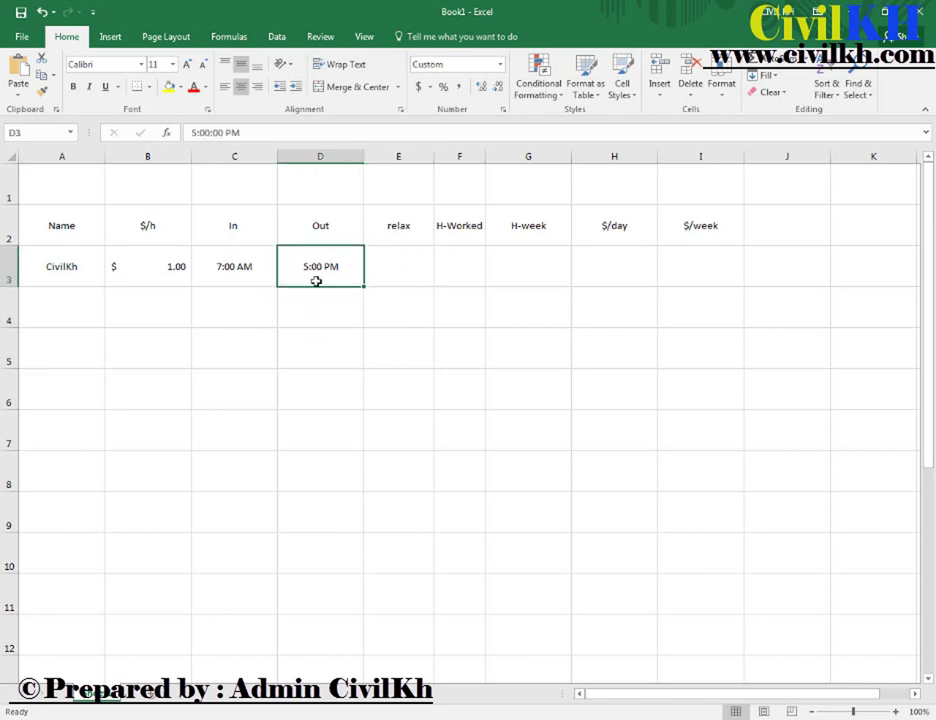
click(498, 64)
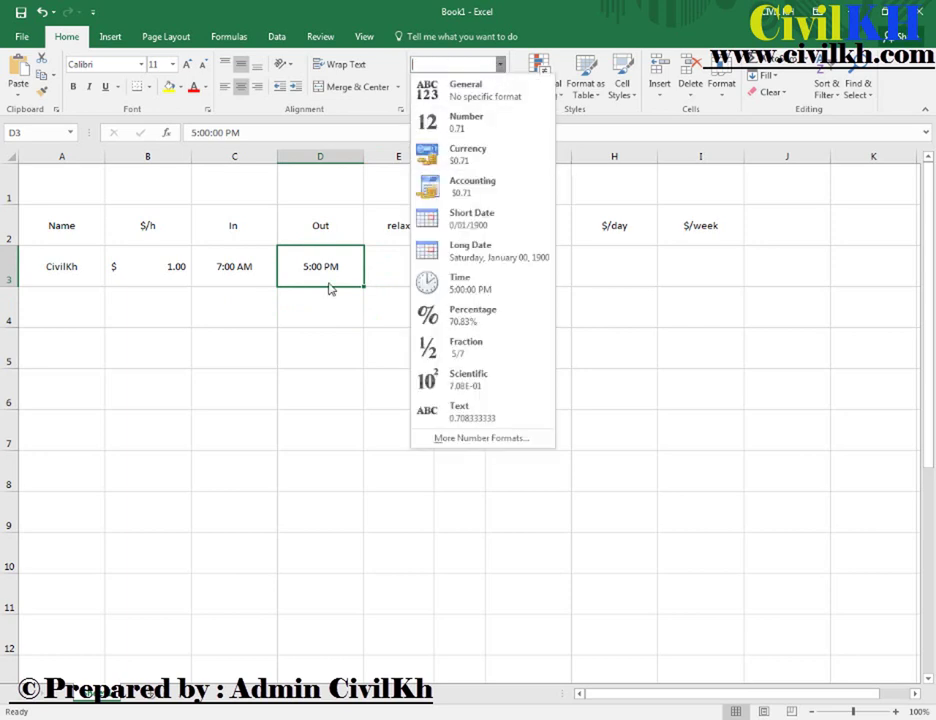
click(455, 100)
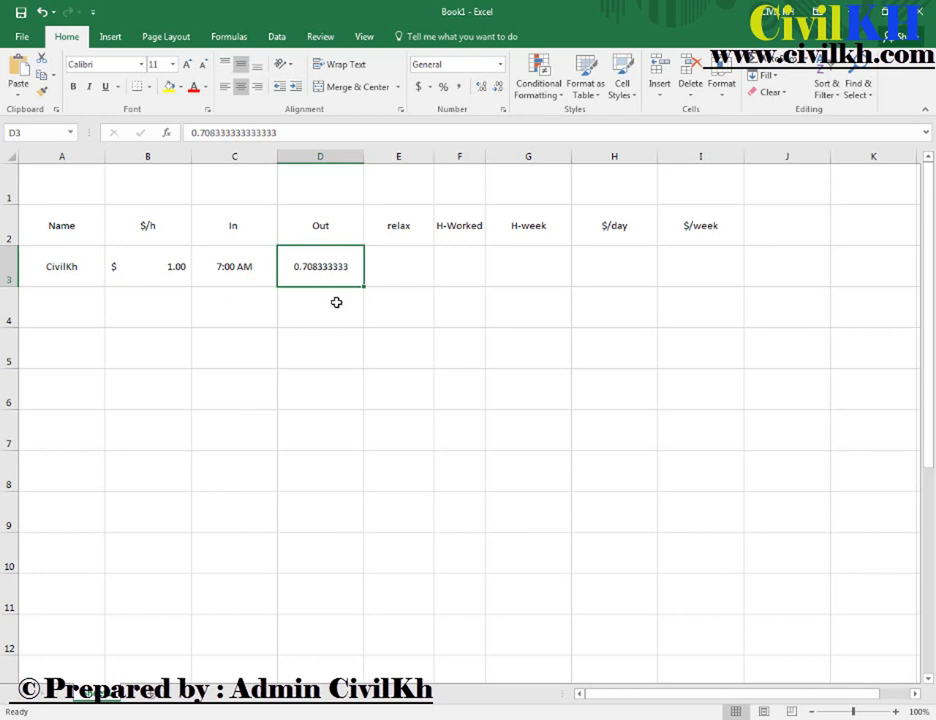
click(336, 300)
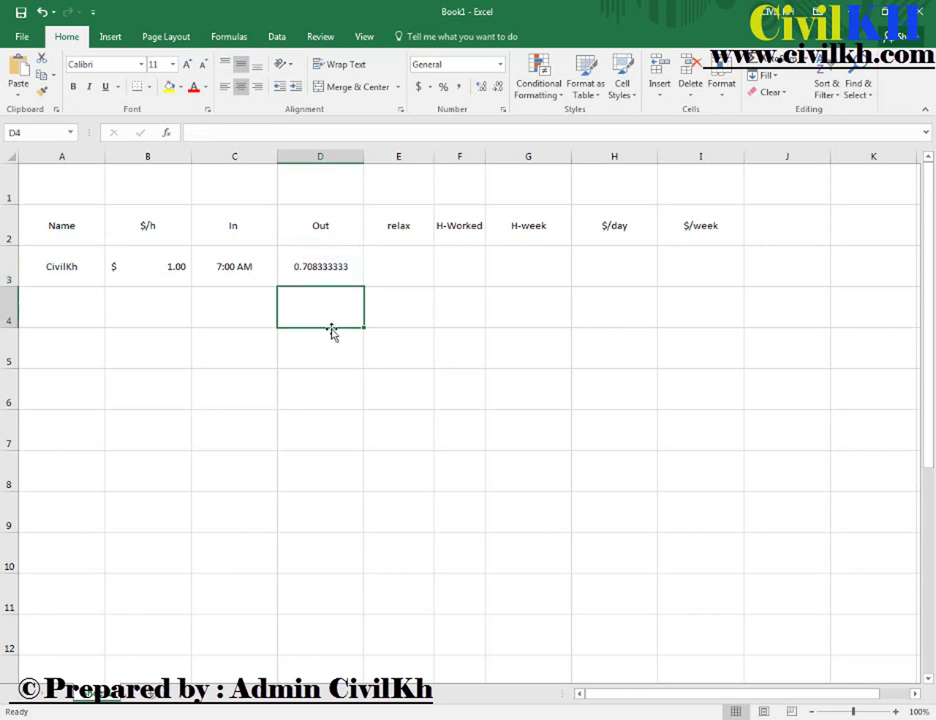
click(328, 271)
Restore 5:00 PM in D3, enter =5/24 in D5, and compare it with D3's stored value
key(ctrl+shift+2)
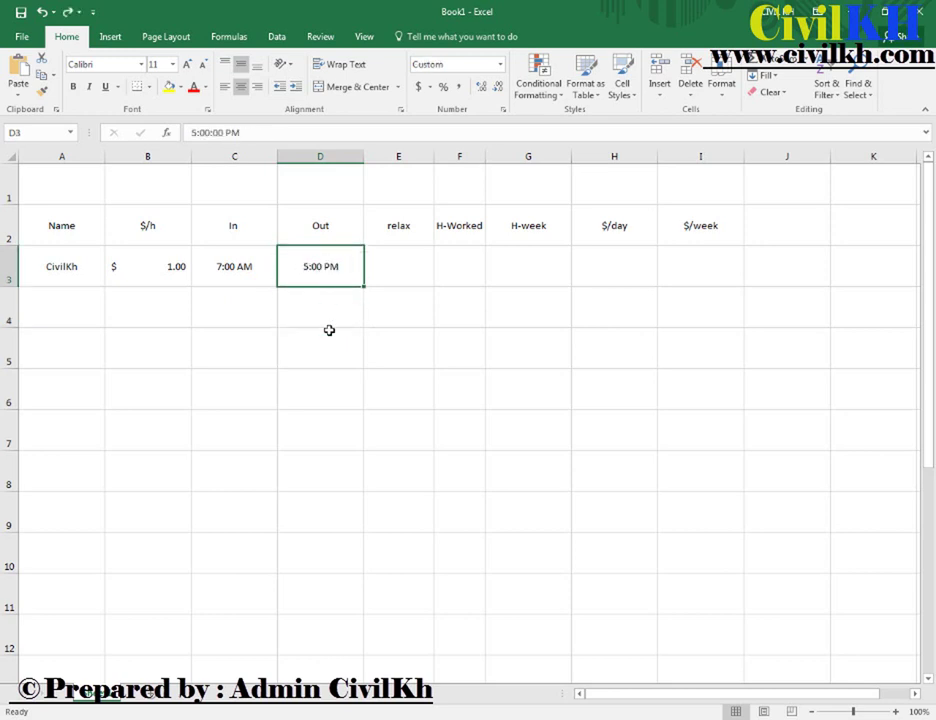
click(322, 336)
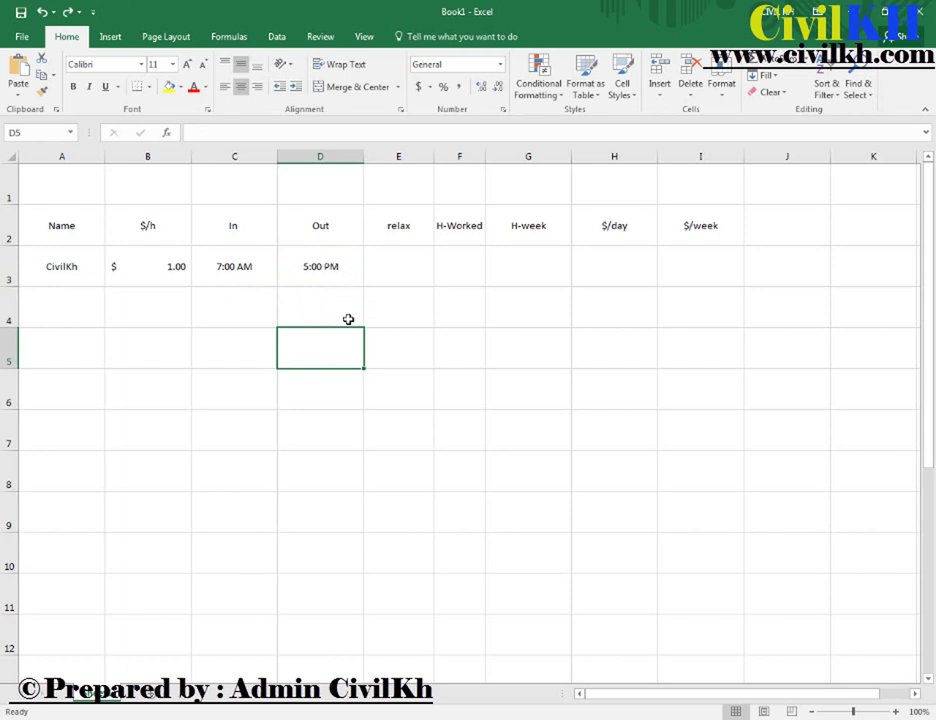
text(5)
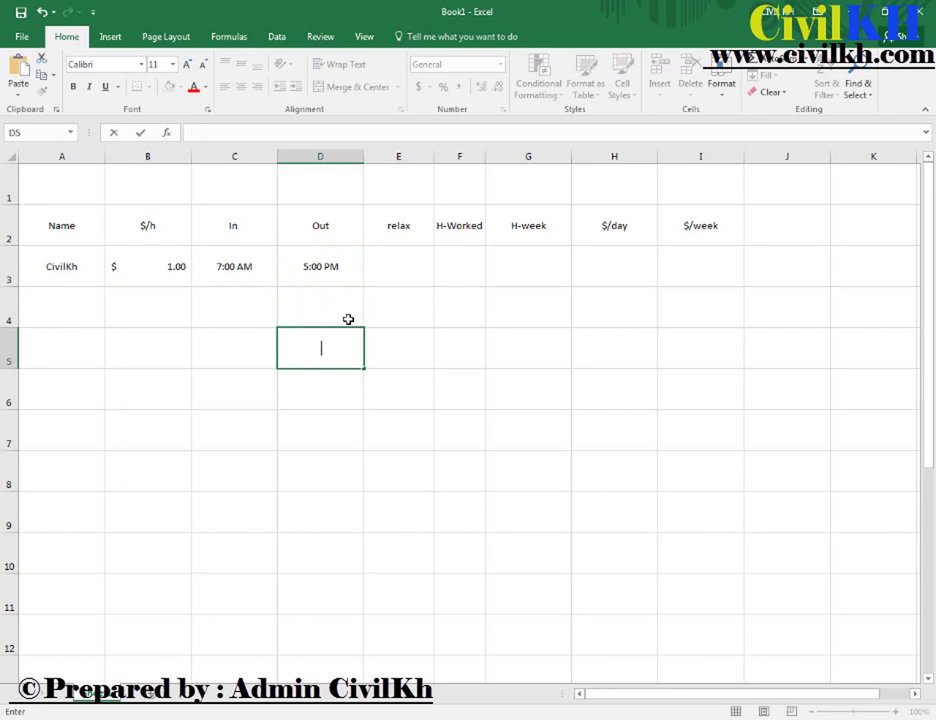
text(=8)
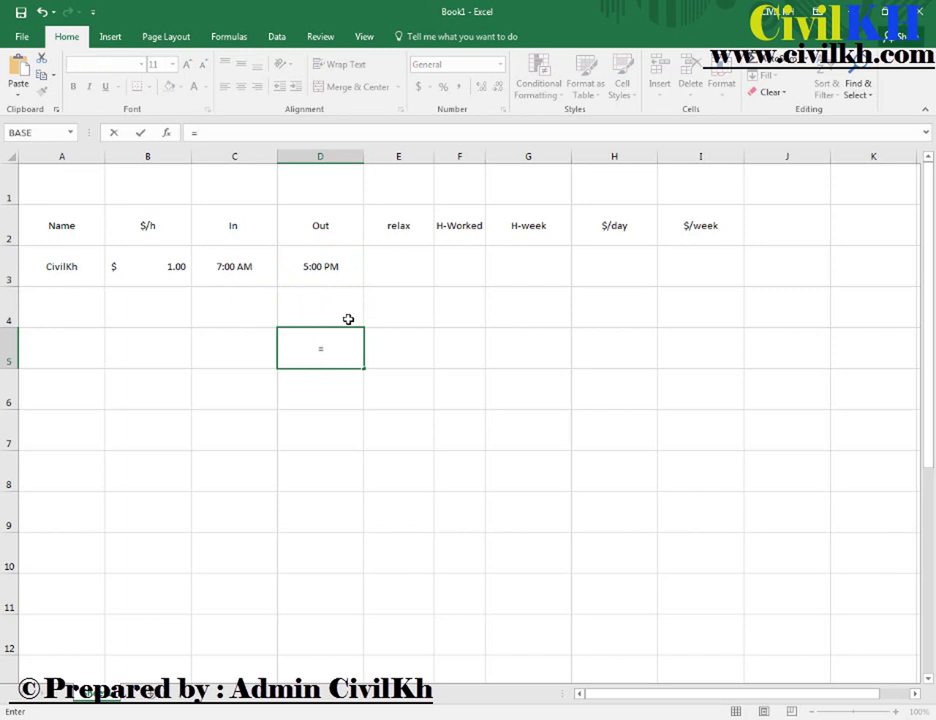
text(24)
key(Return)
click(340, 349)
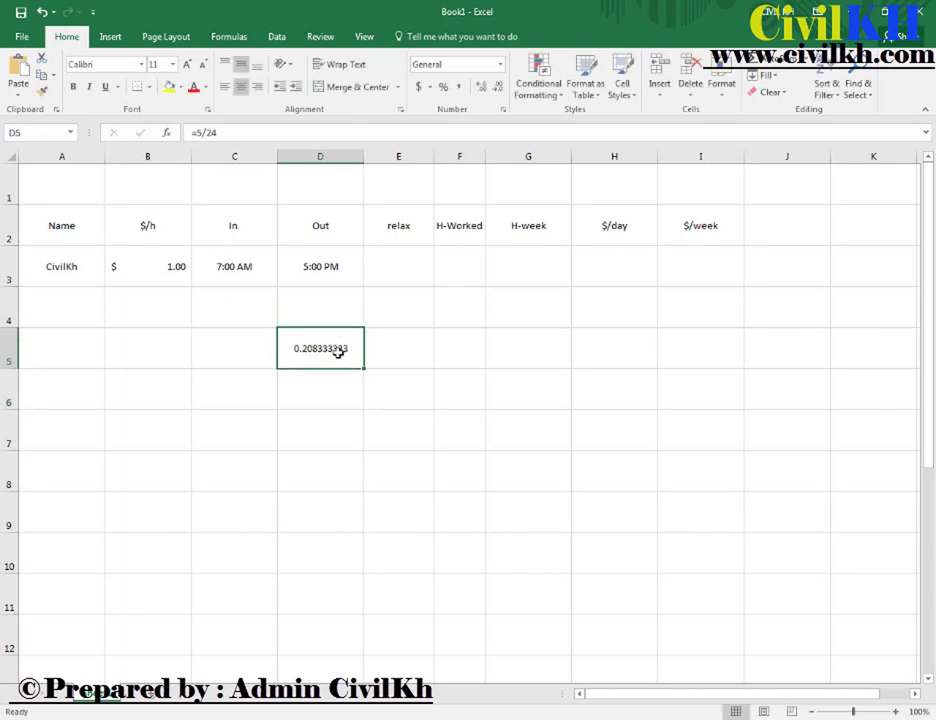
click(316, 270)
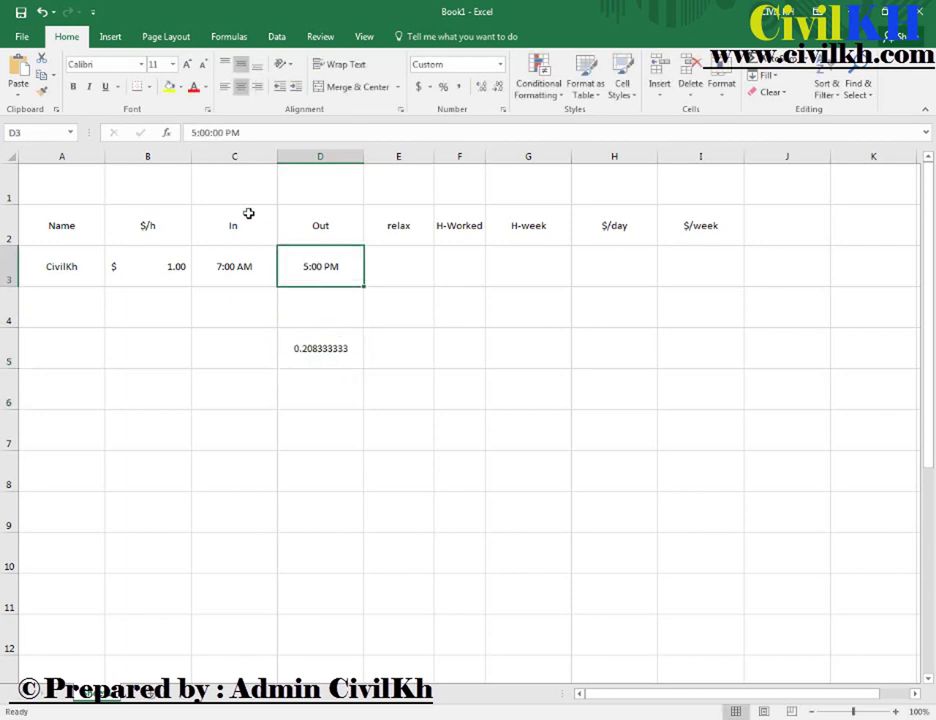
click(251, 132)
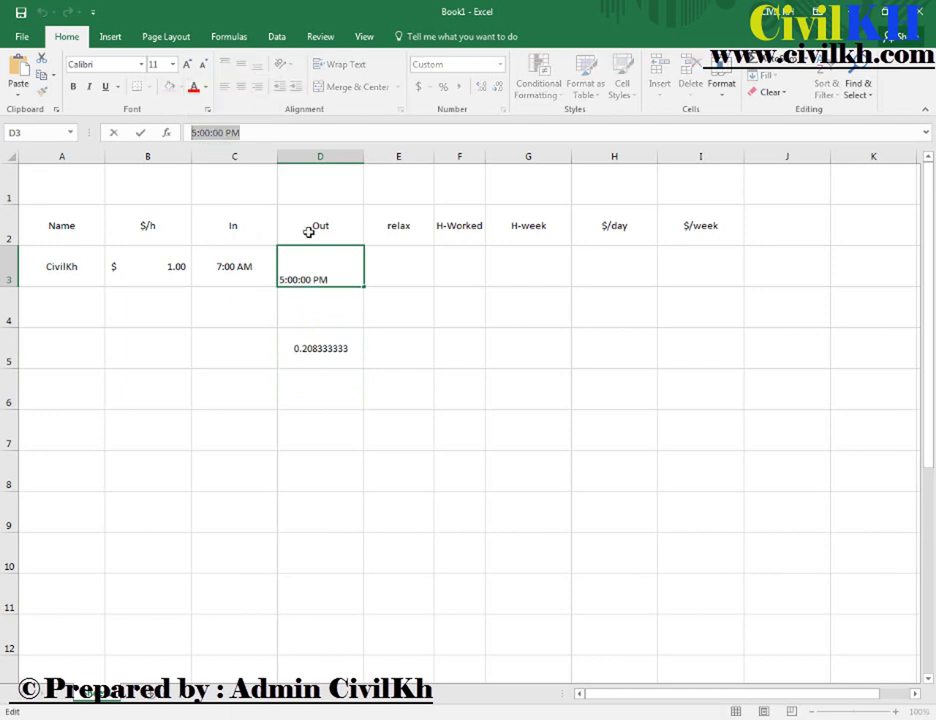
key(Escape)
Change D5's formula to =17/24, giving 0.708333333
click(324, 350)
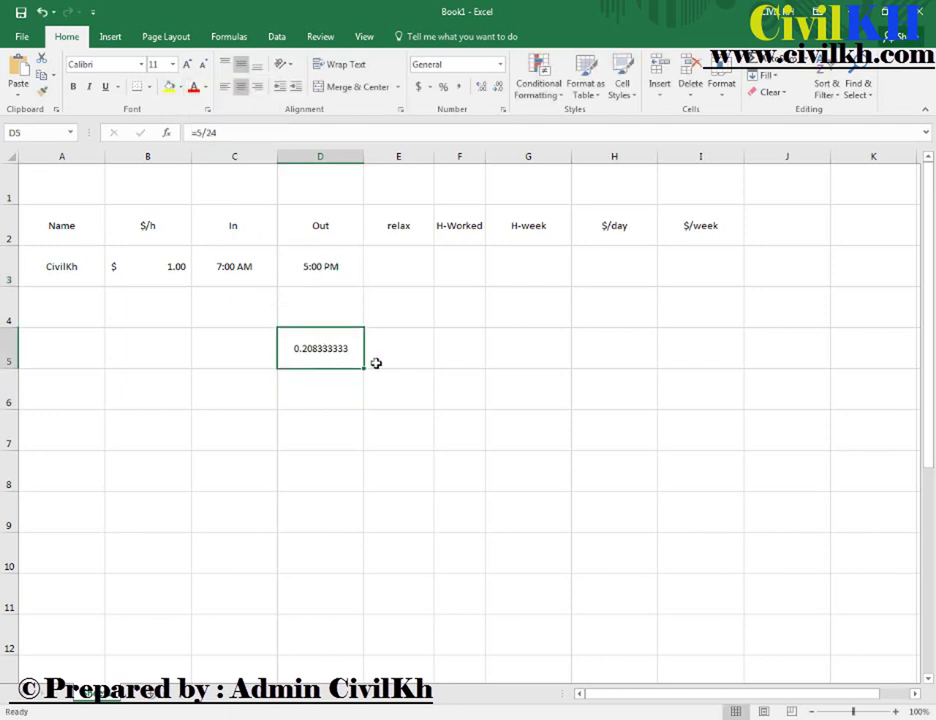
double_click(321, 352)
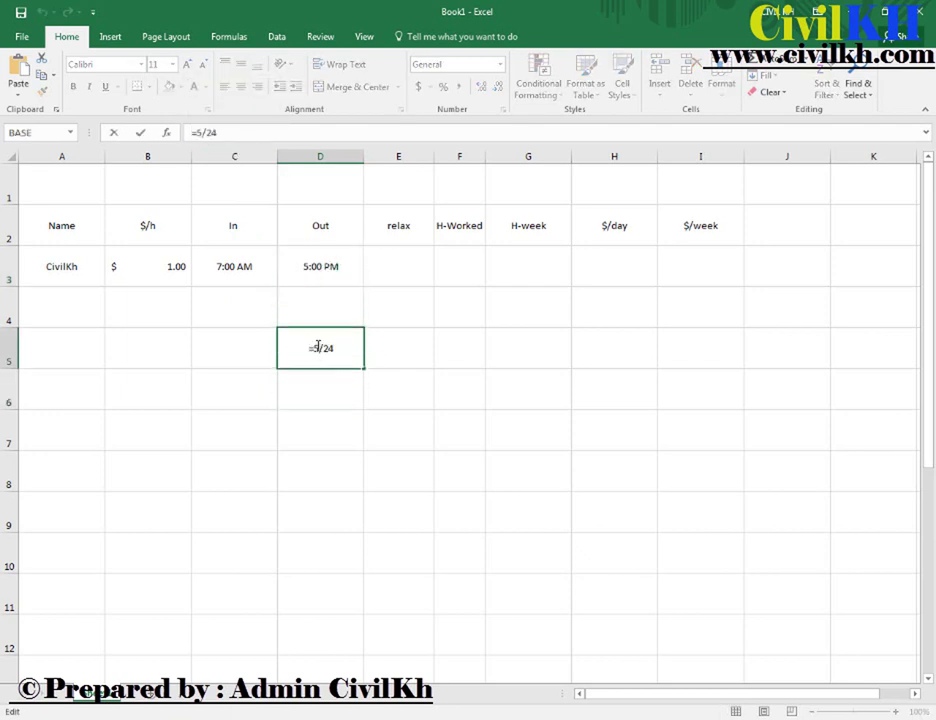
key(BackSpace)
text(17)
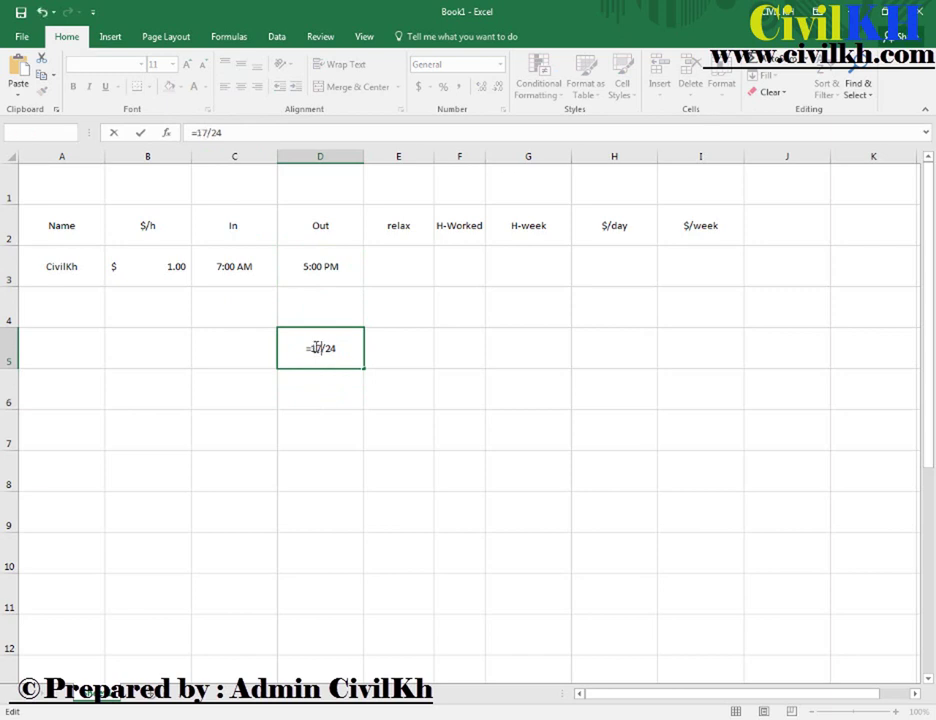
key(Return)
click(325, 351)
click(323, 271)
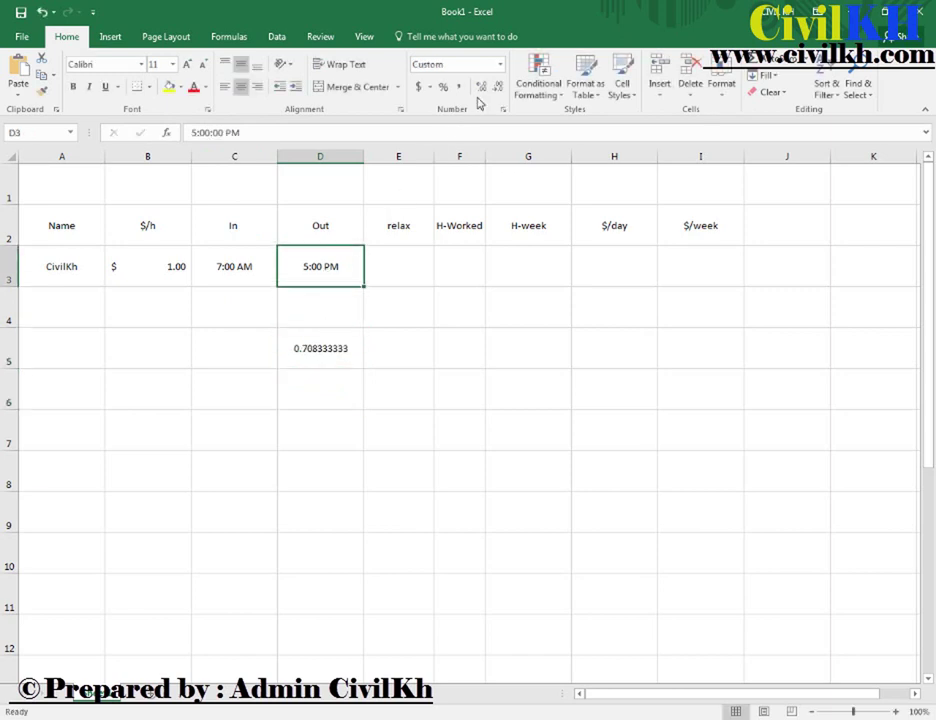
click(500, 64)
click(476, 90)
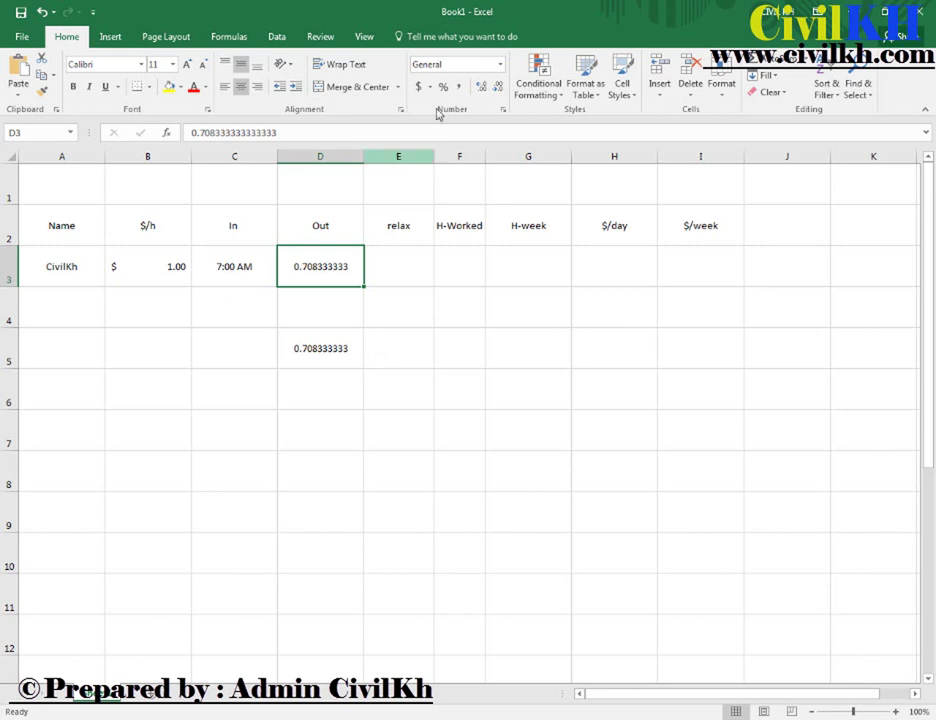
click(500, 64)
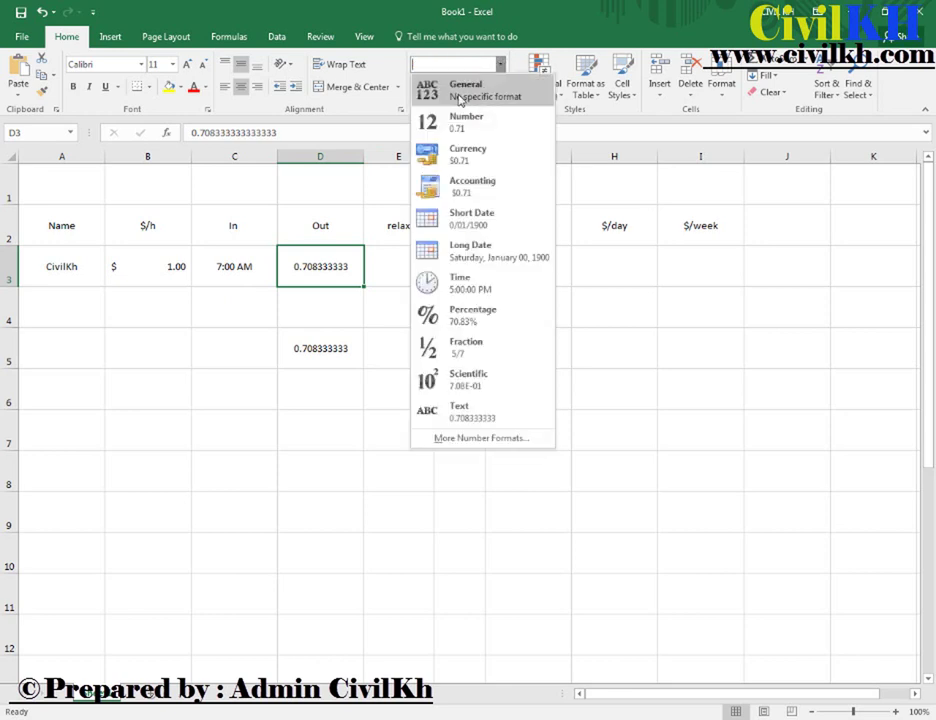
click(329, 306)
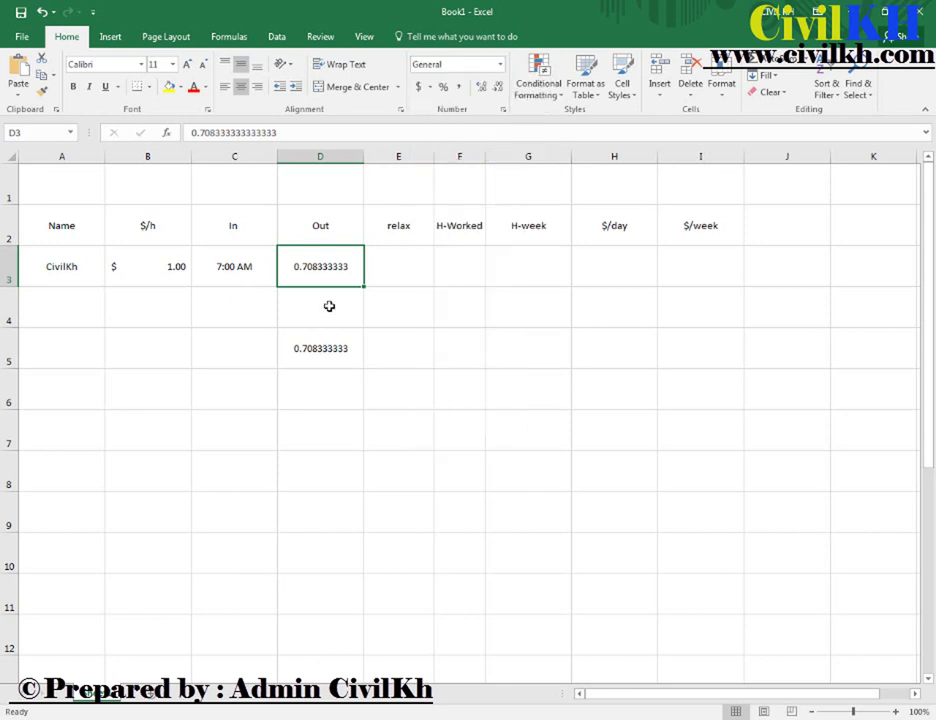
key(ctrl+shift+2)
click(389, 262)
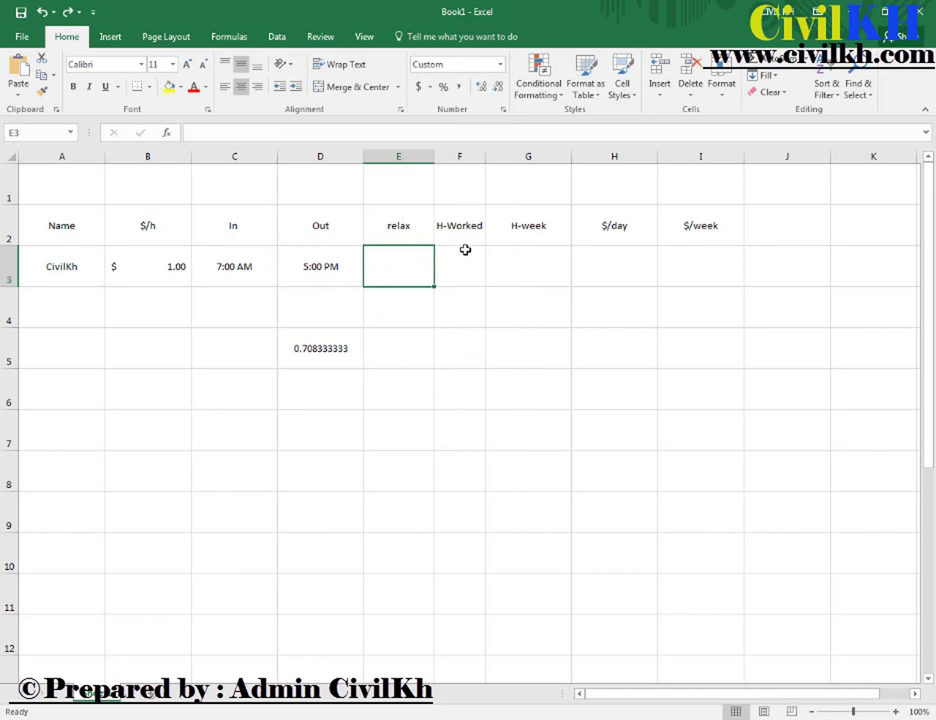
Enter the relax time in E3 as =2/24 instead of plain 2
click(472, 265)
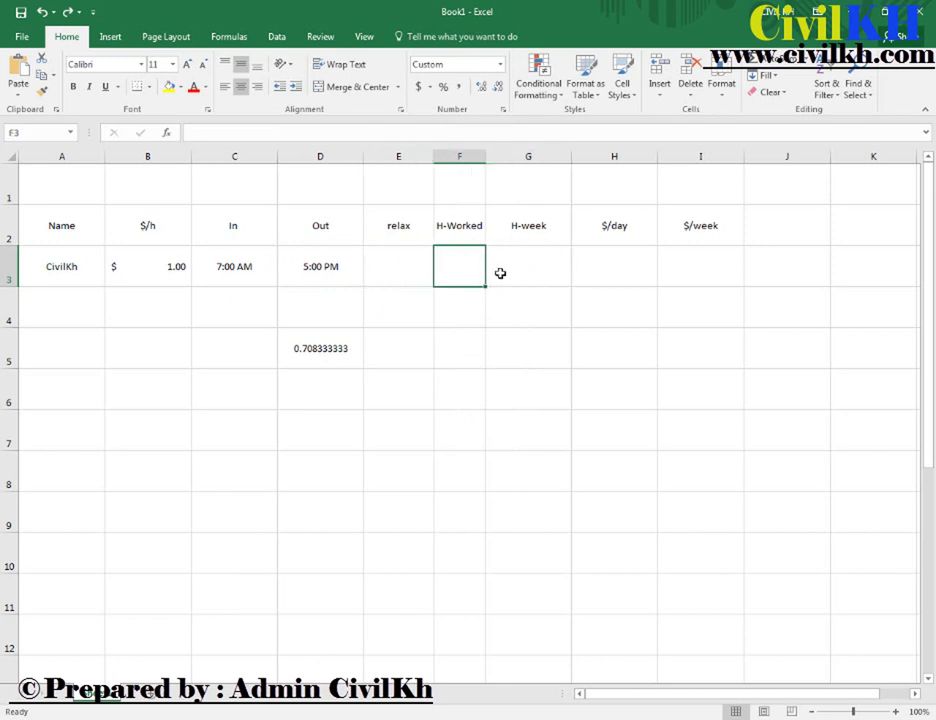
click(395, 273)
text(2)
key(Return)
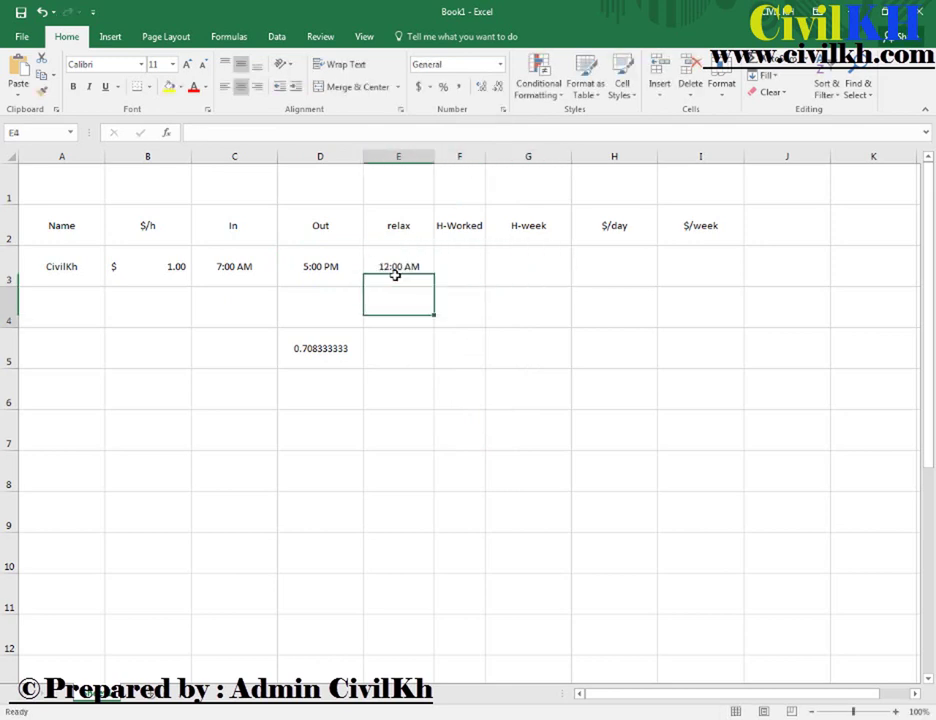
click(395, 271)
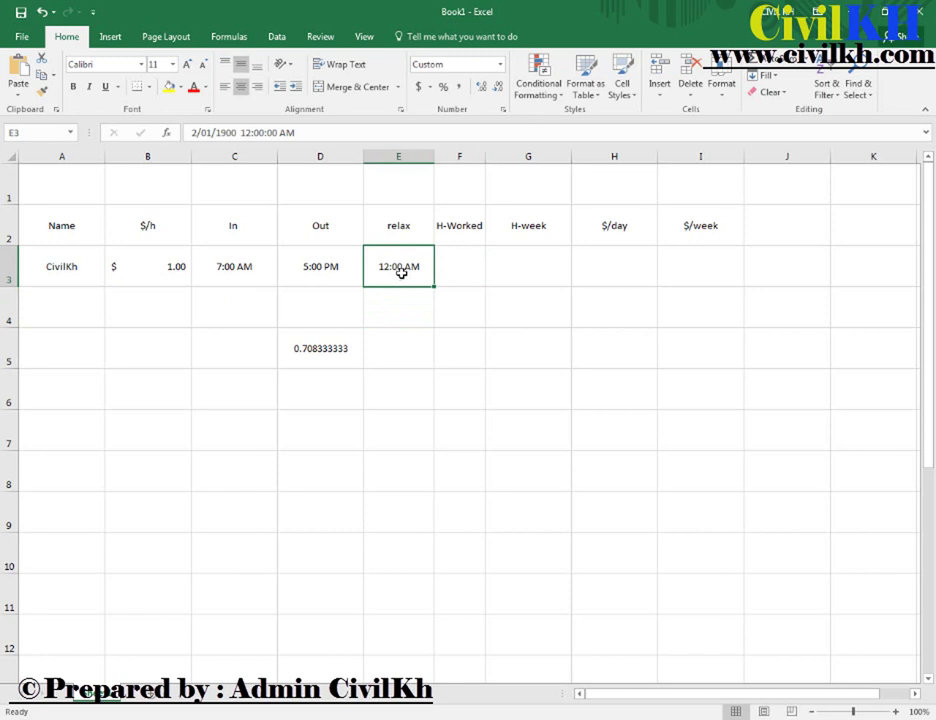
text(=2/24)
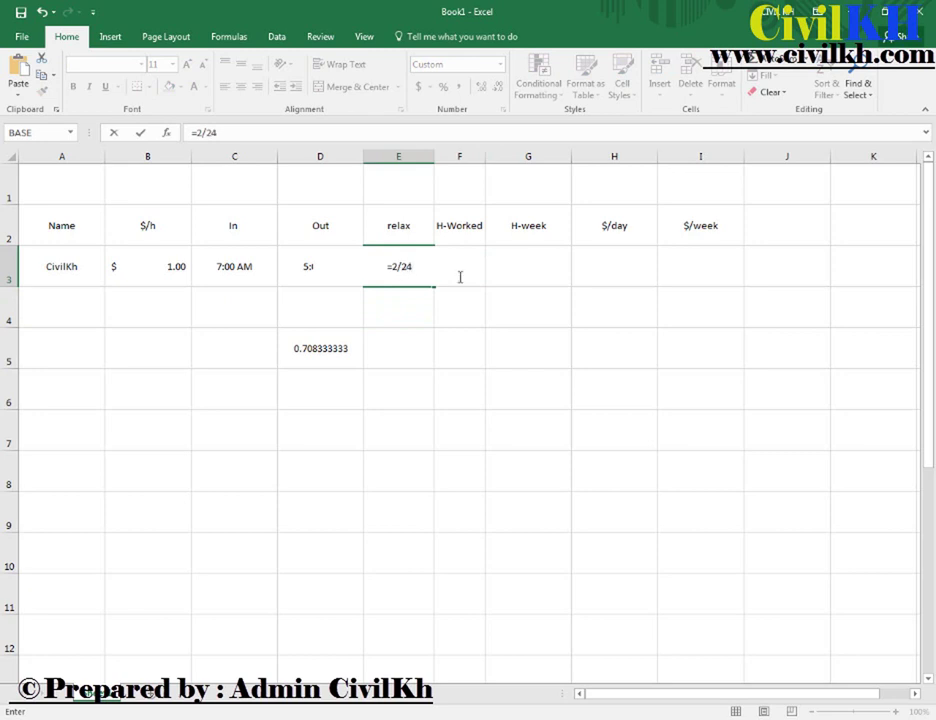
key(Return)
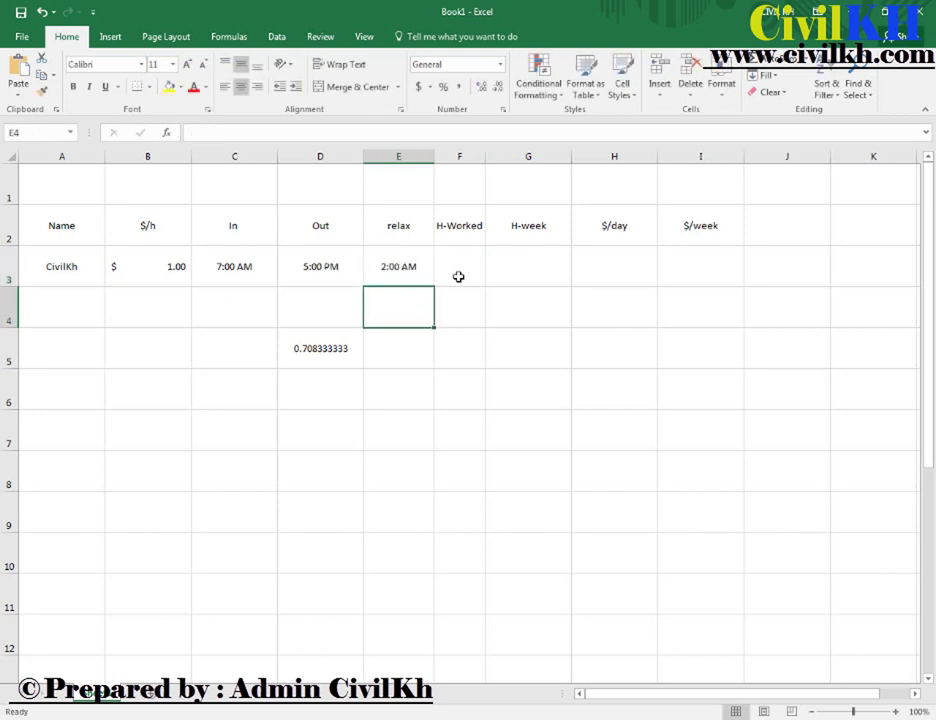
key(Up)
Try General and Number formats on E3, then settle on Time to show 2:00:00 AM
click(500, 64)
click(466, 90)
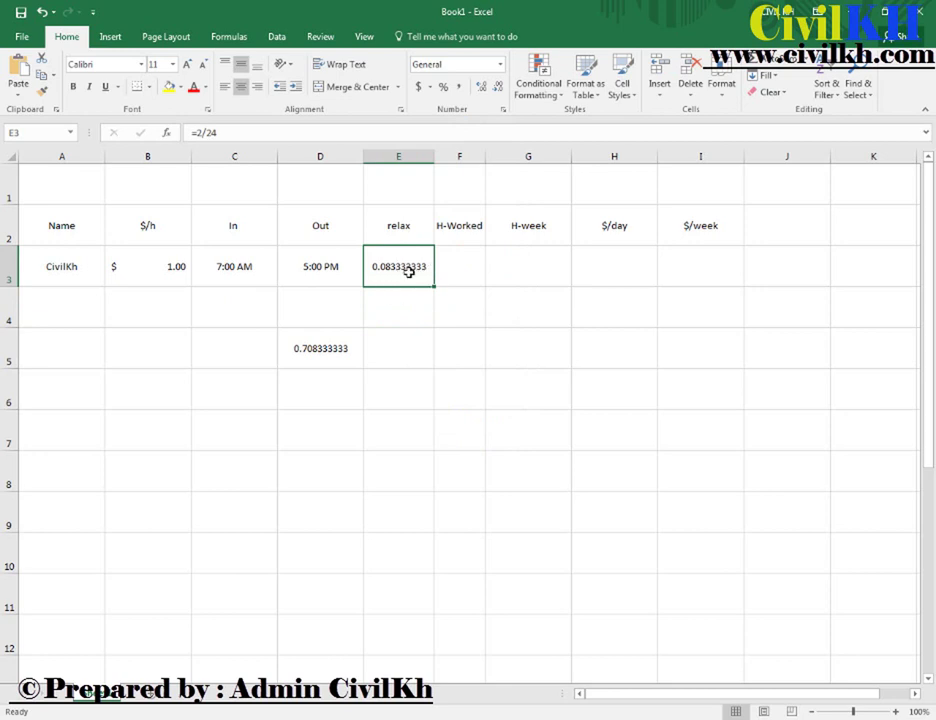
click(500, 64)
click(450, 105)
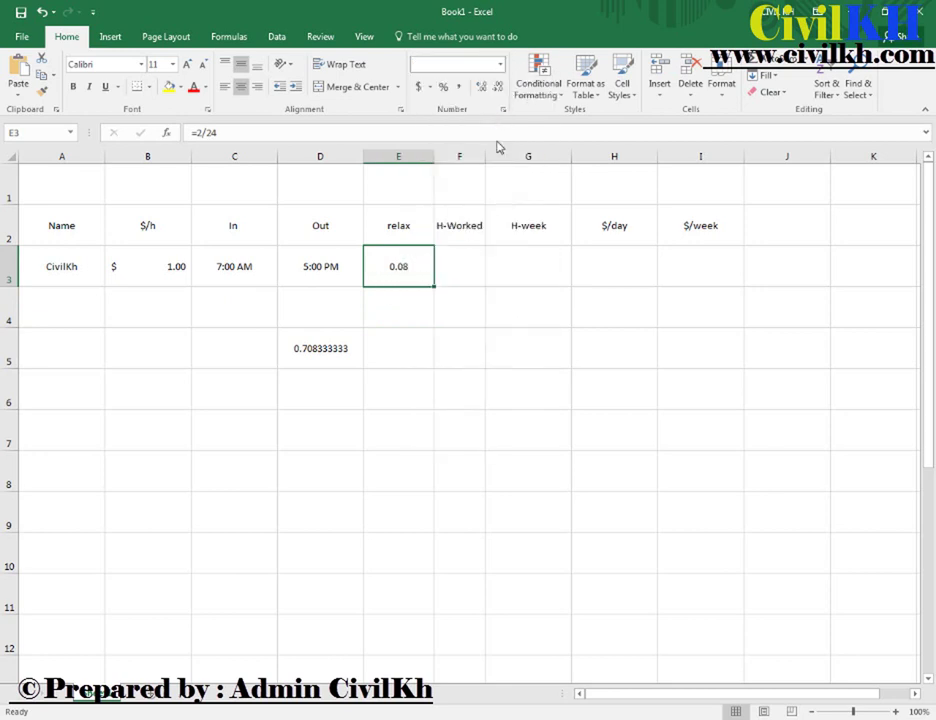
click(500, 64)
click(482, 88)
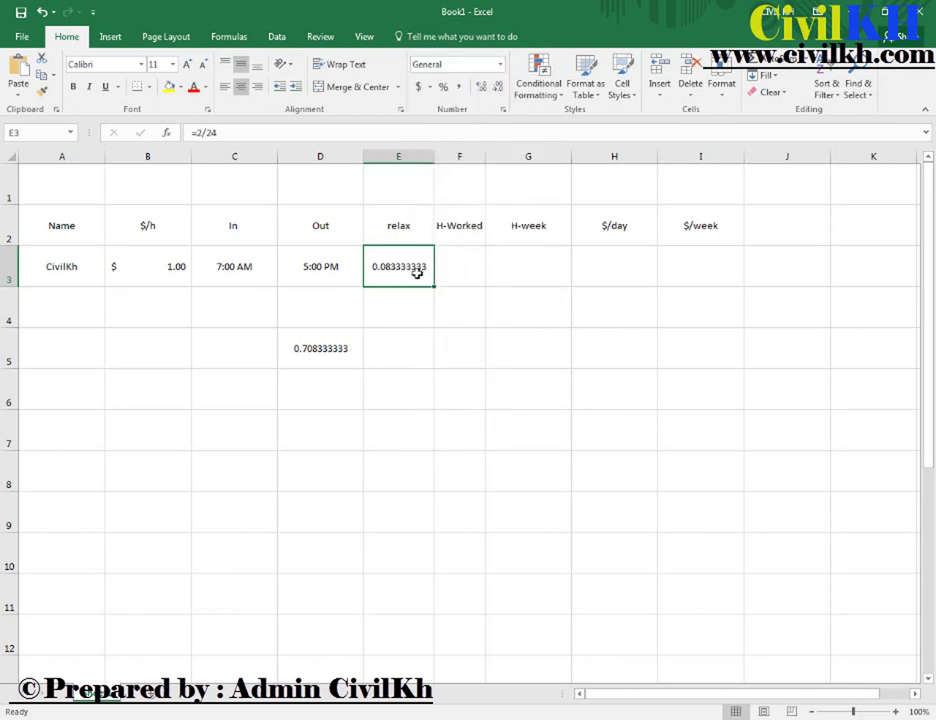
click(500, 64)
click(478, 283)
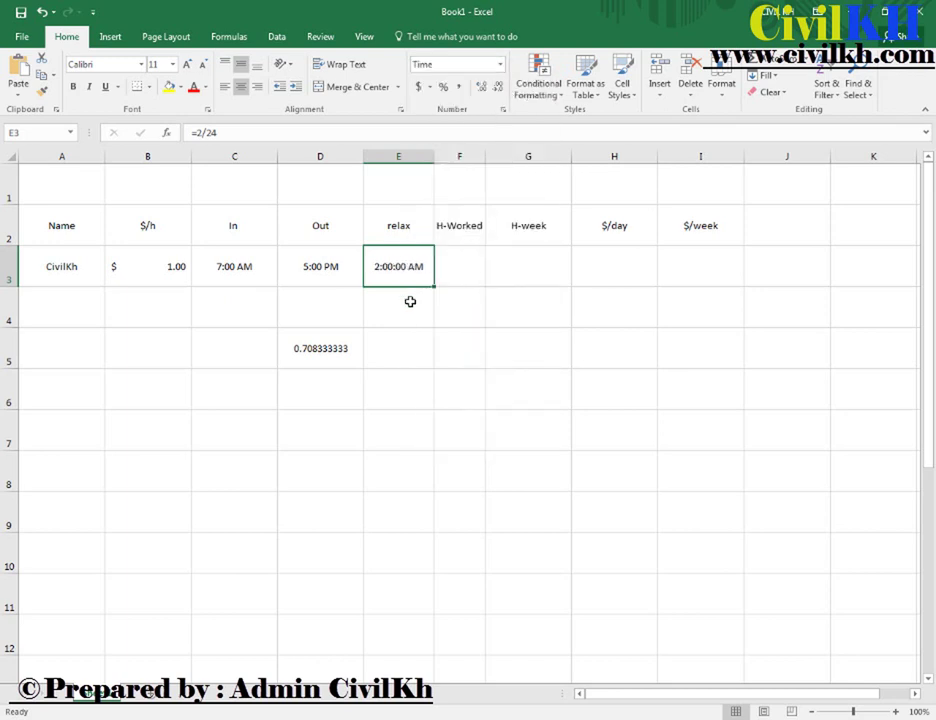
click(410, 301)
click(403, 267)
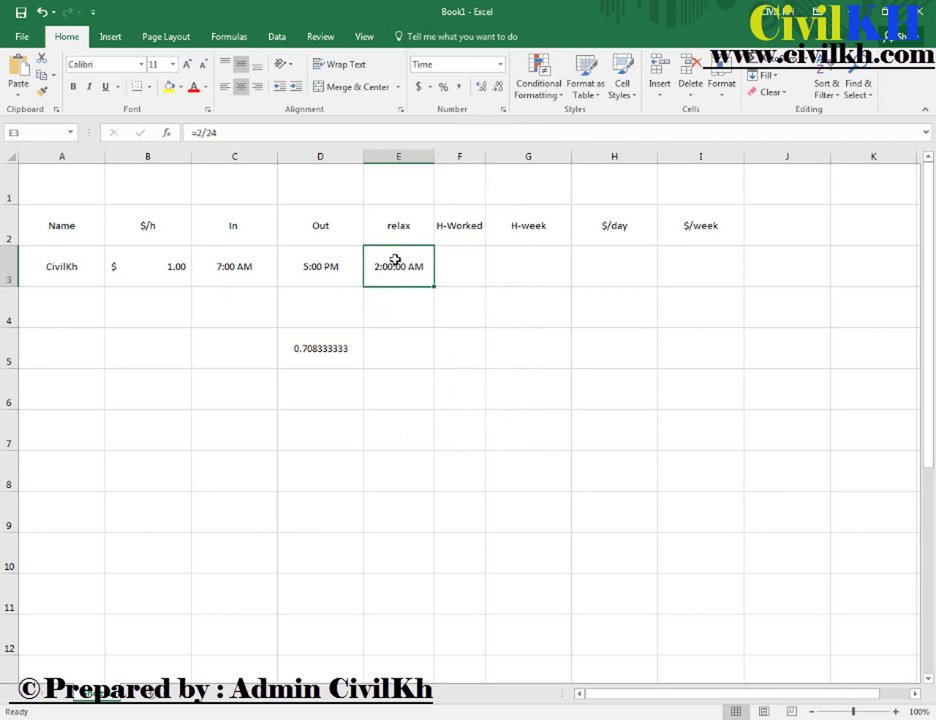
click(460, 272)
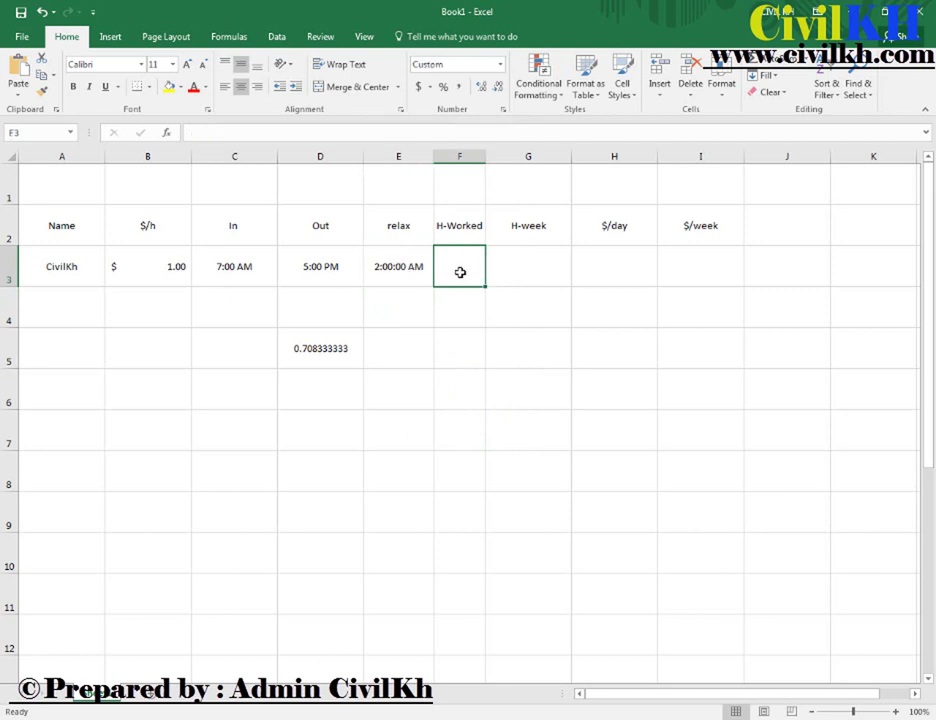
Enter =D3-C3 in the H-Worked cell F3
text(=)
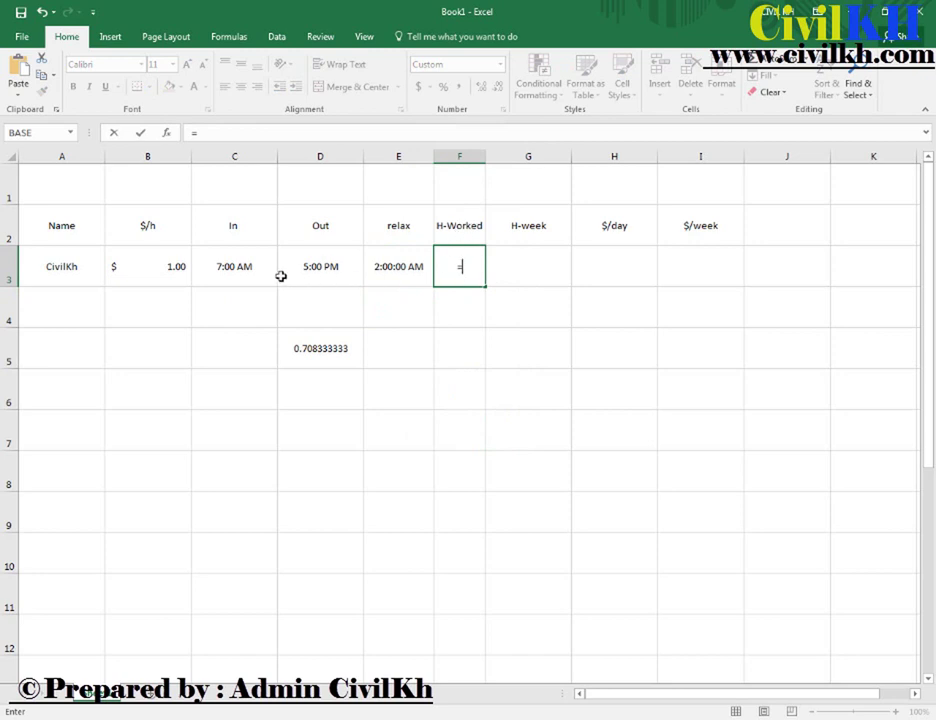
click(312, 273)
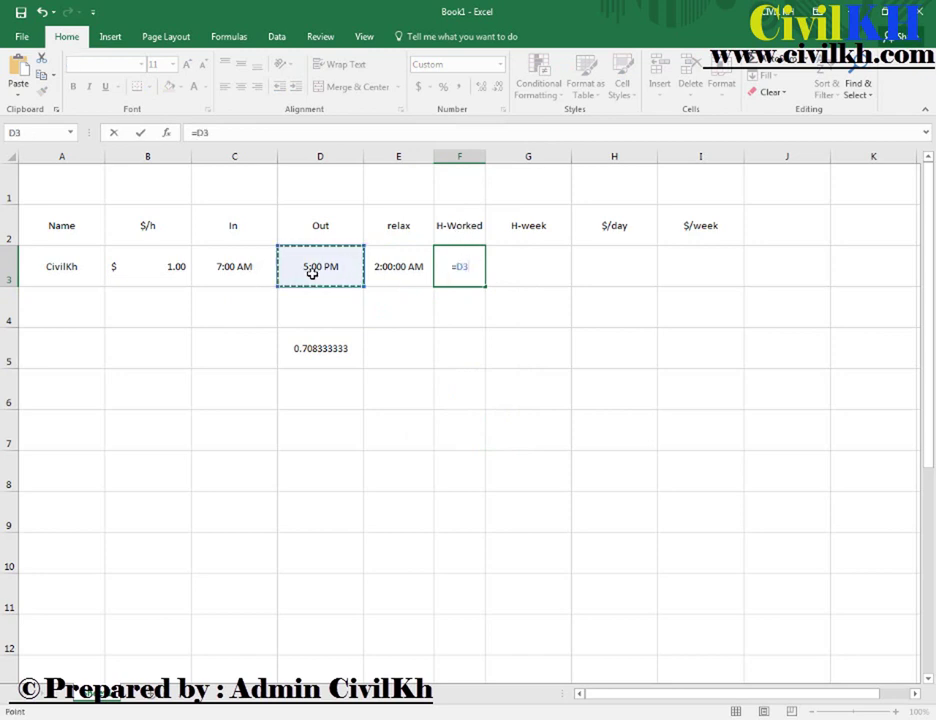
text(--)
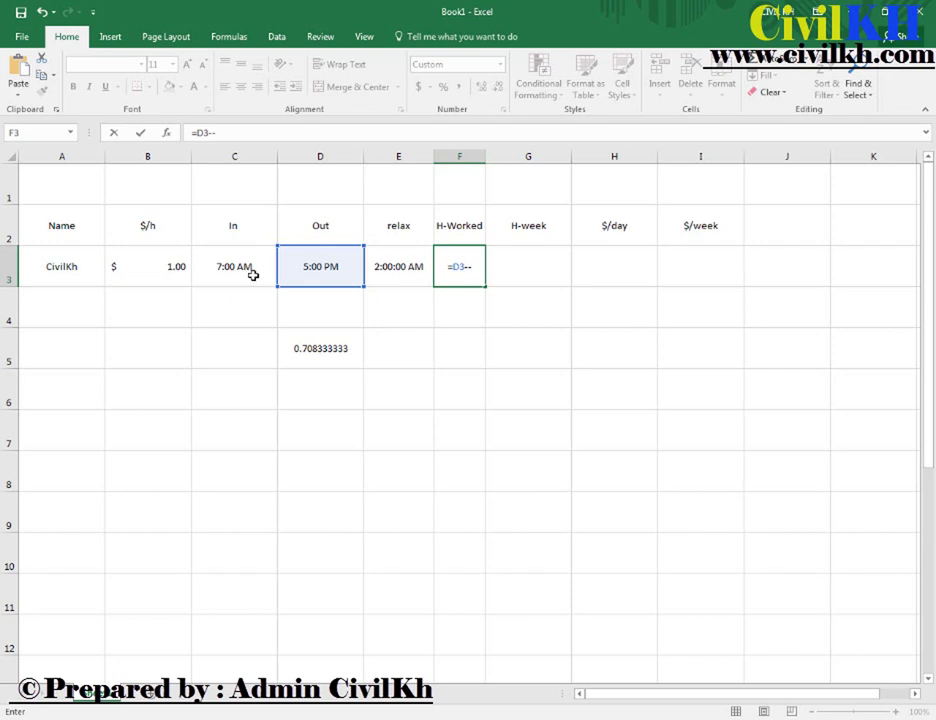
key(BackSpace)
click(244, 269)
key(Return)
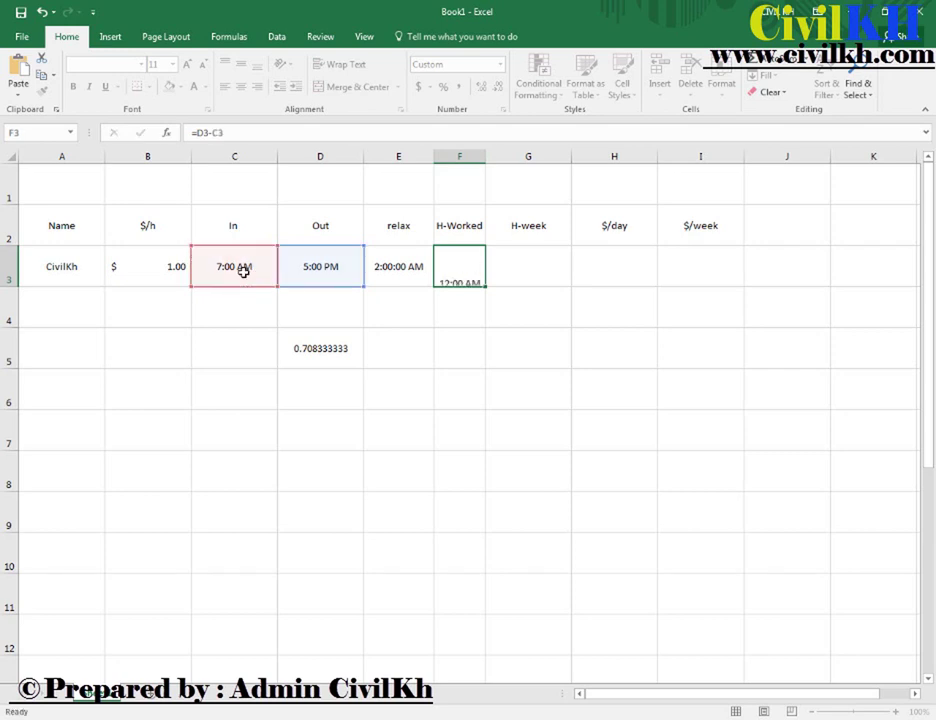
Extend F3's formula to =D3-C3-E3 so relax time is also subtracted
click(450, 268)
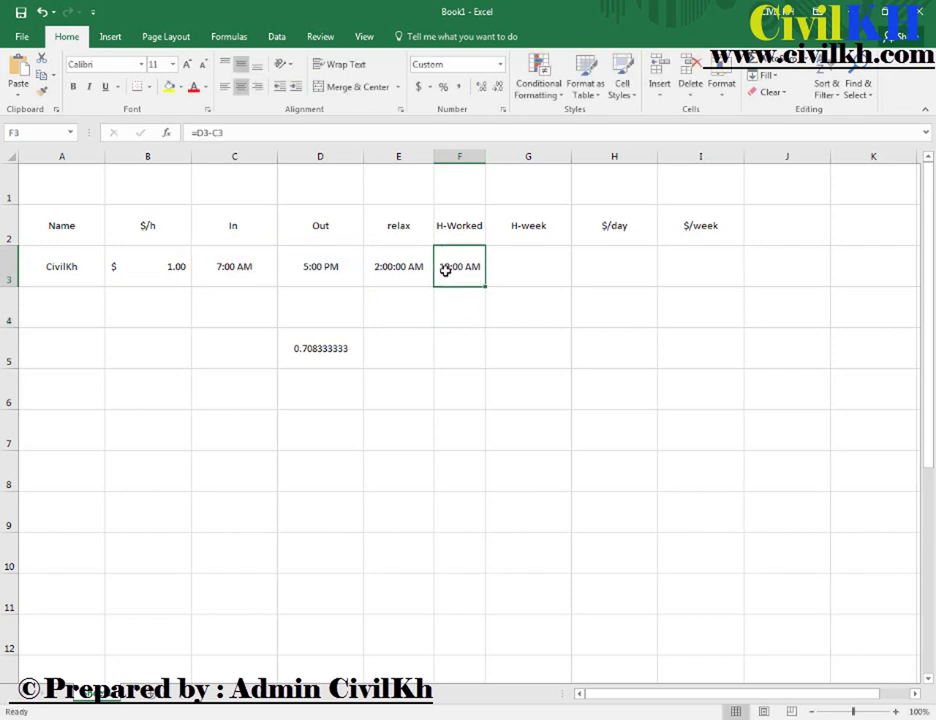
double_click(450, 268)
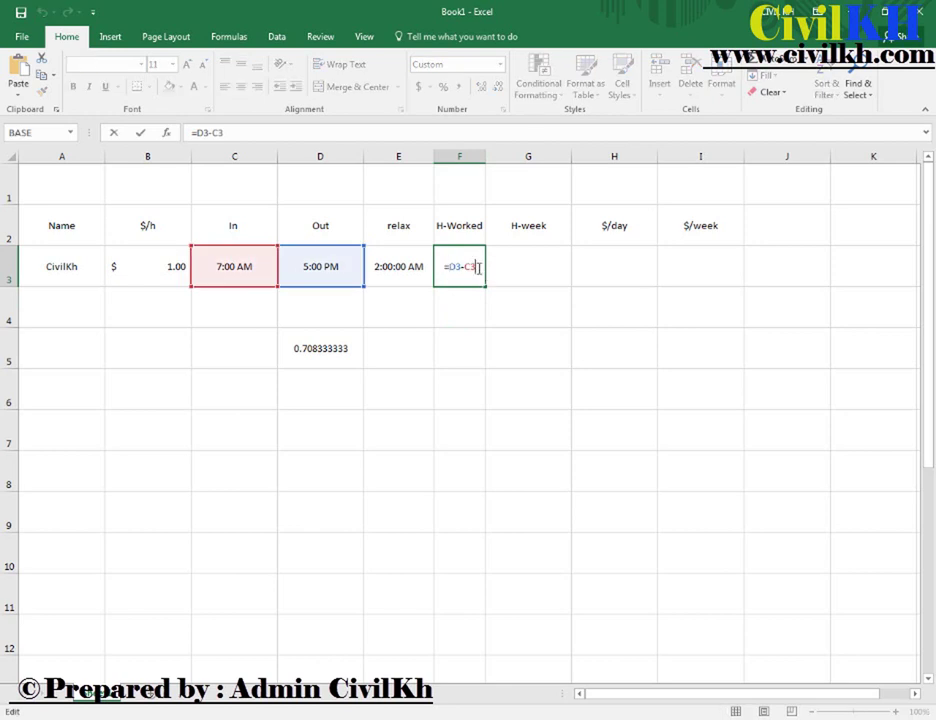
text(-)
click(397, 268)
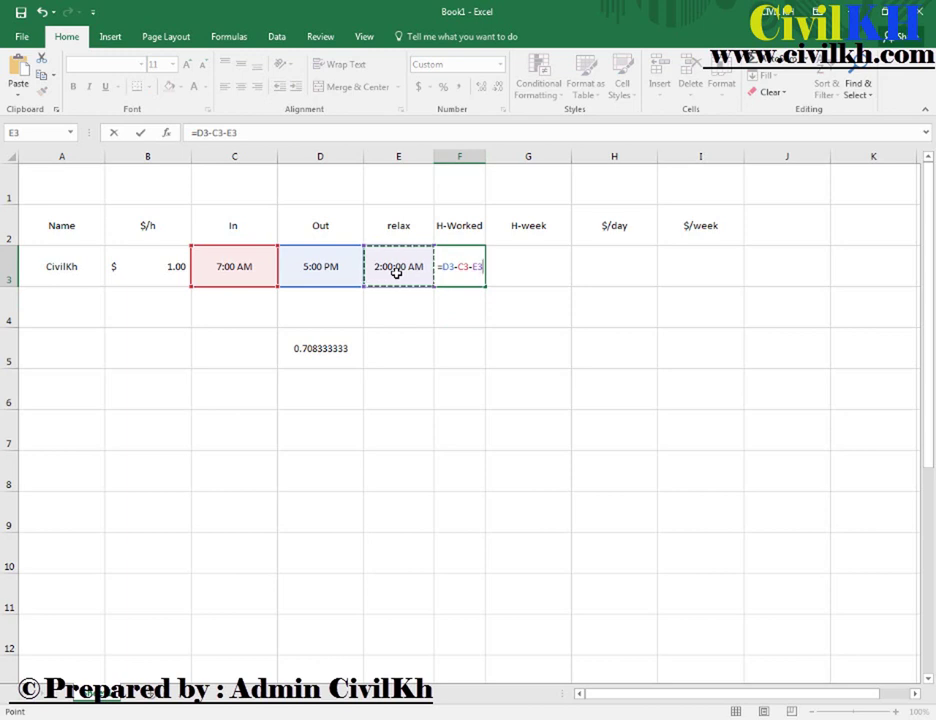
click(447, 267)
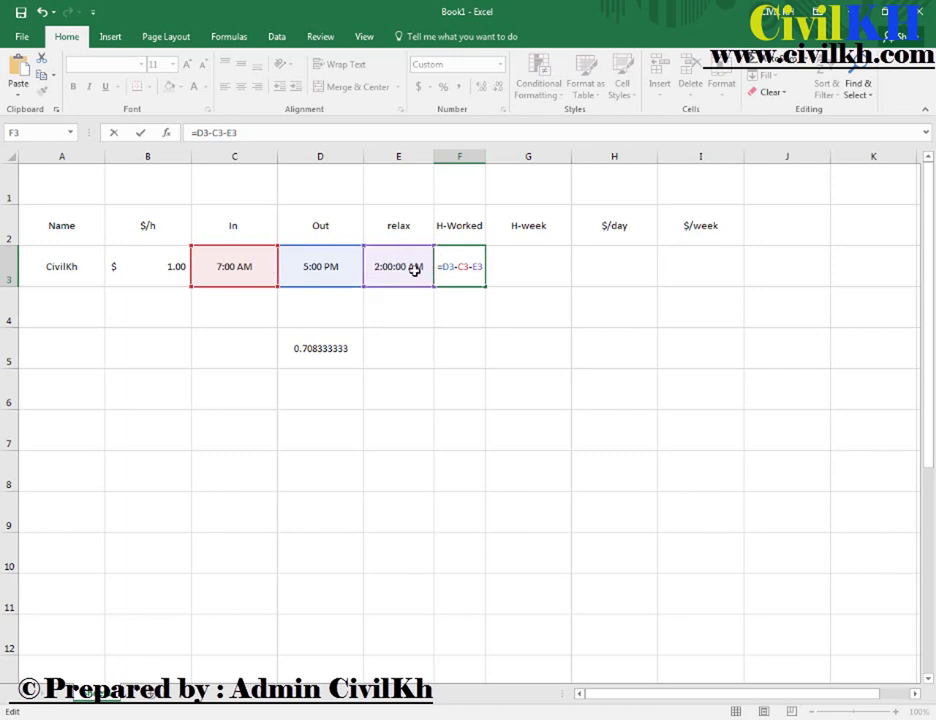
key(Return)
Switch F3's number format from time to General, then Number, showing 0.33
click(490, 270)
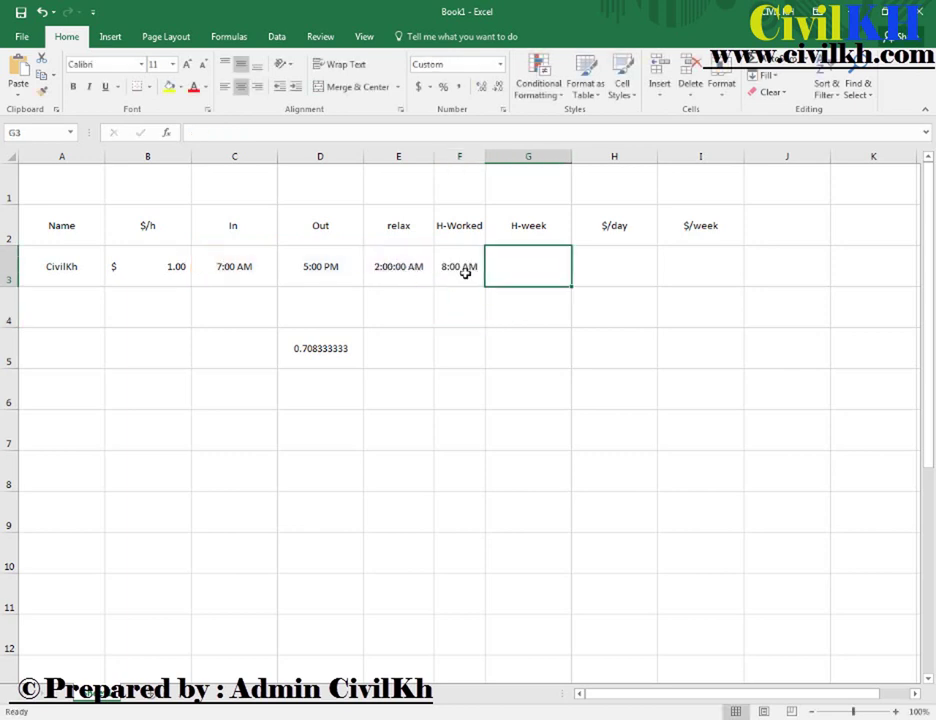
click(465, 272)
click(500, 64)
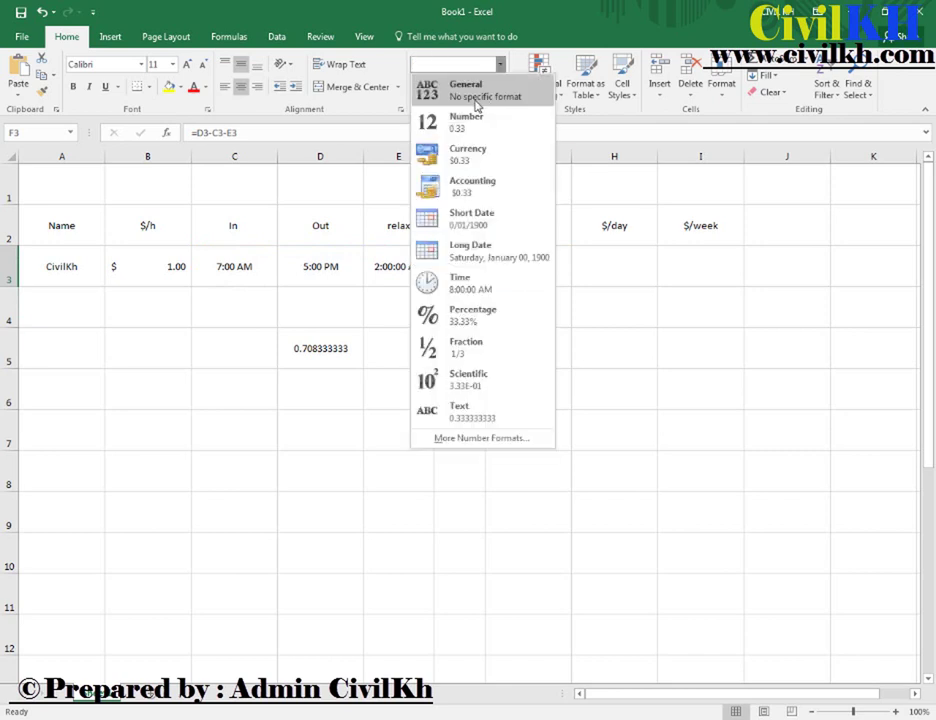
click(474, 88)
click(416, 276)
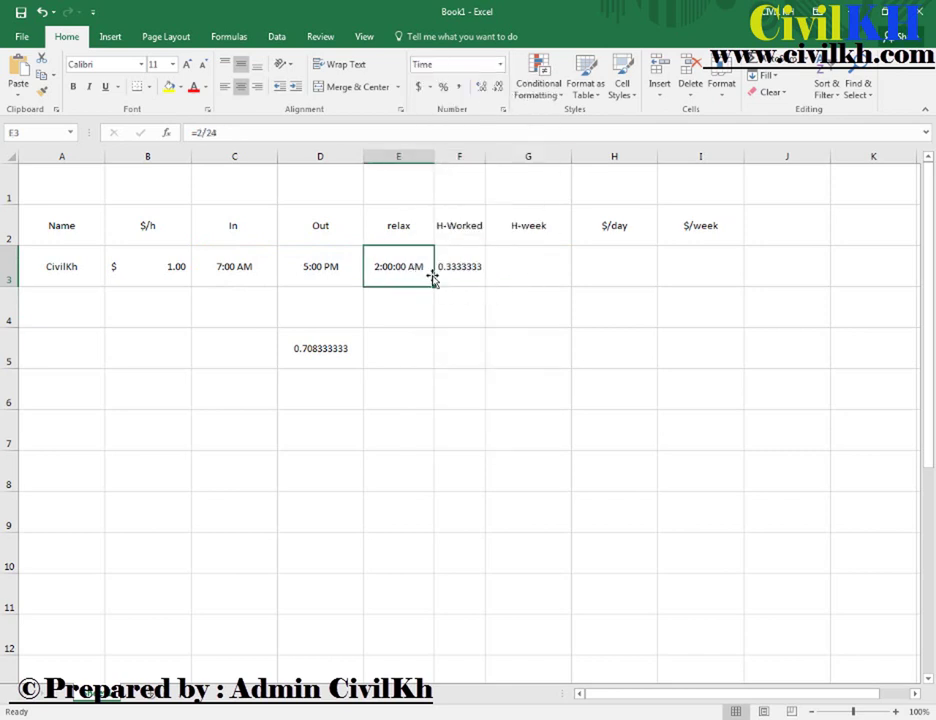
click(474, 270)
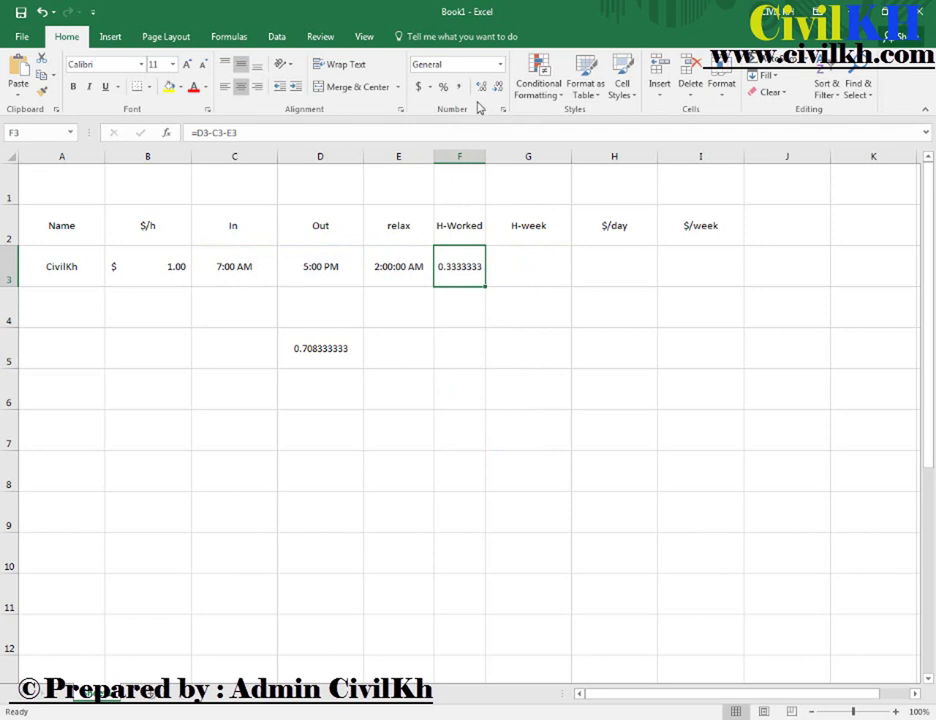
click(500, 64)
click(455, 108)
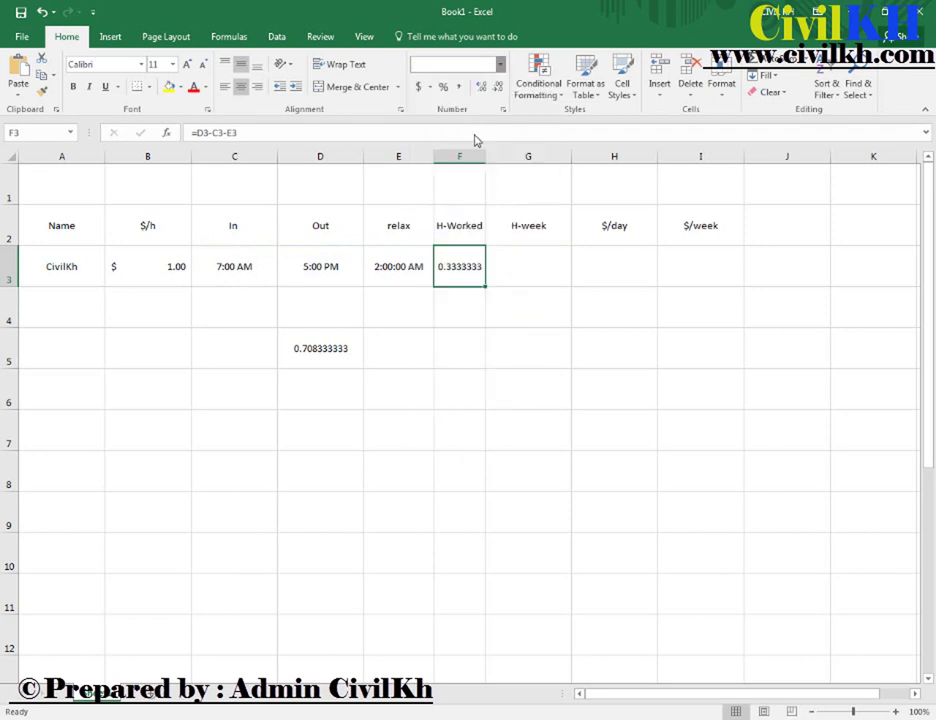
click(493, 276)
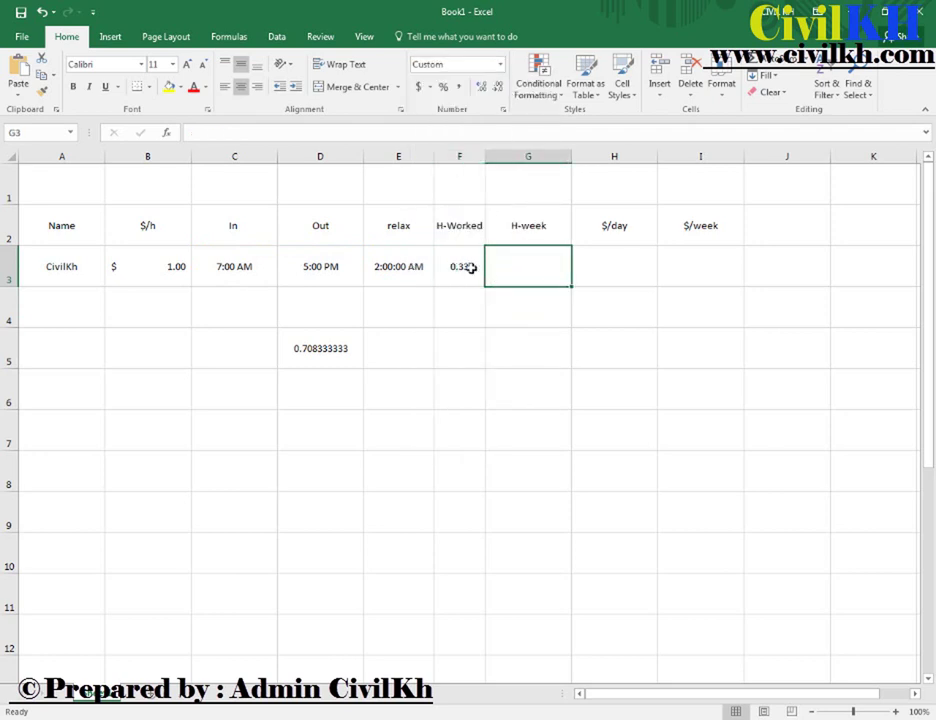
click(465, 266)
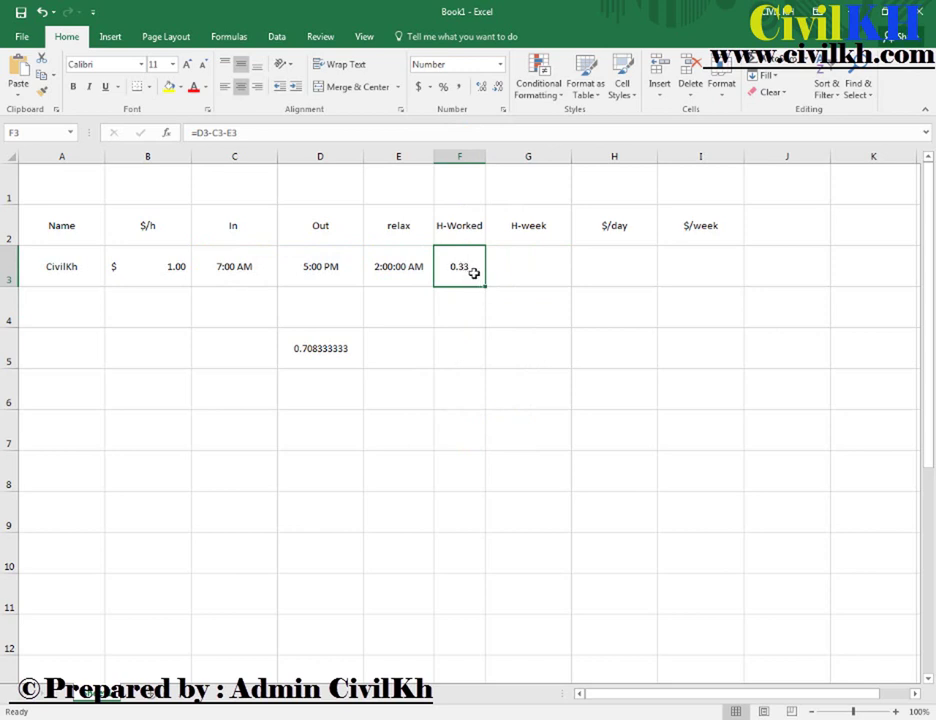
click(516, 268)
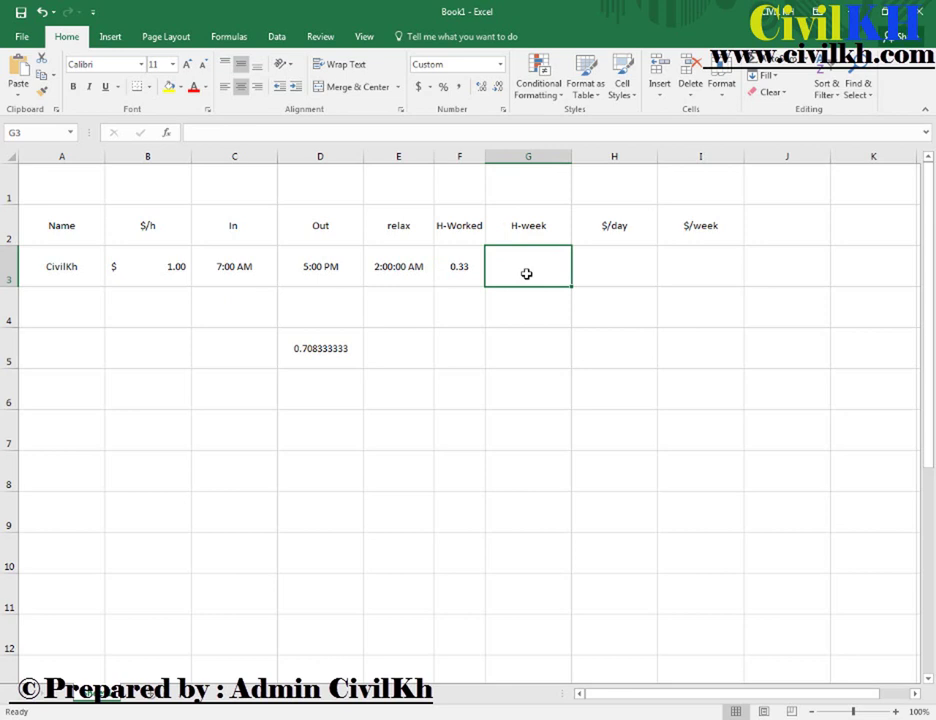
Enter =F3*7 in G3 and set it to General format, showing 2.333333333
text(=)
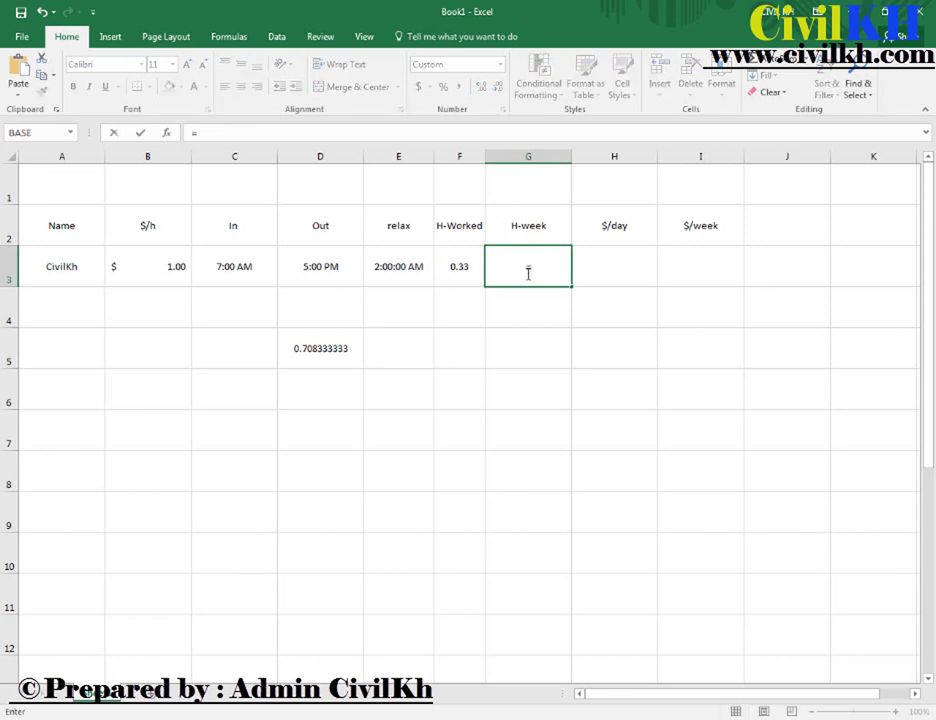
click(466, 264)
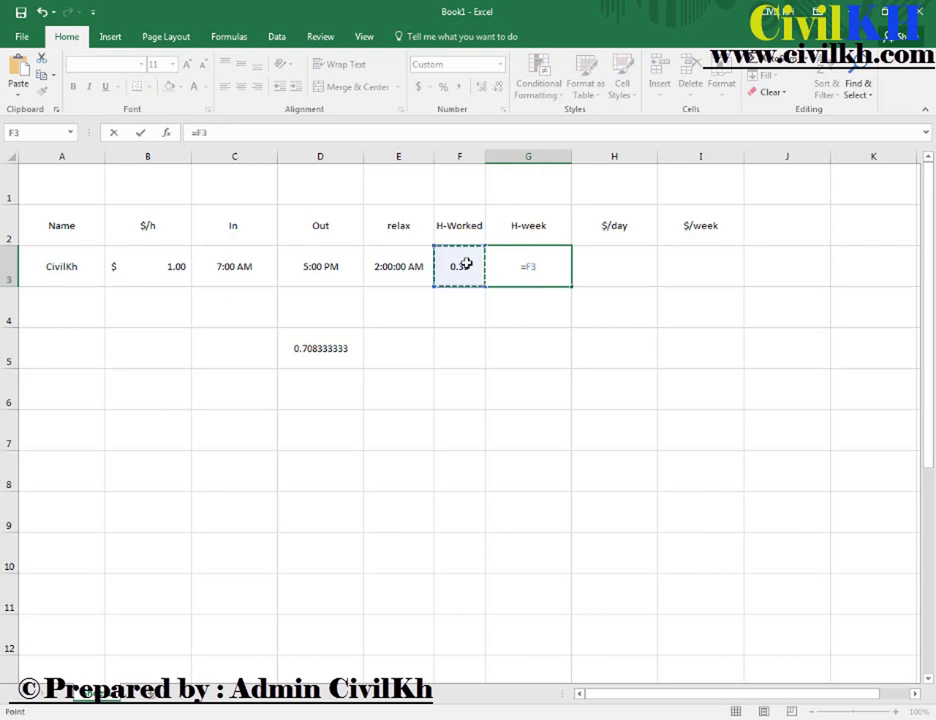
text(*7)
key(Return)
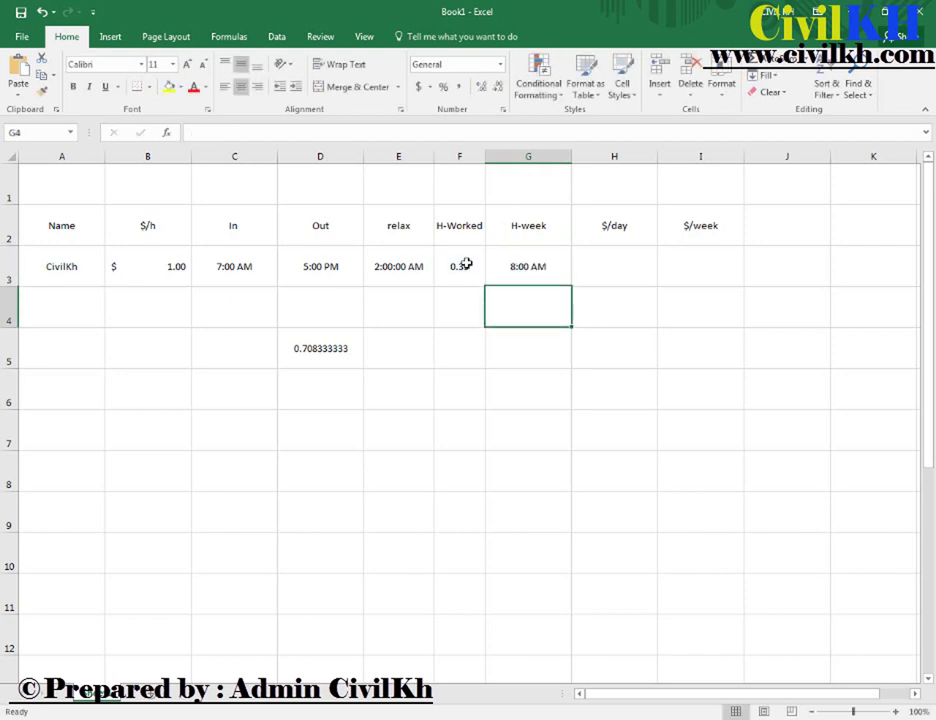
click(543, 273)
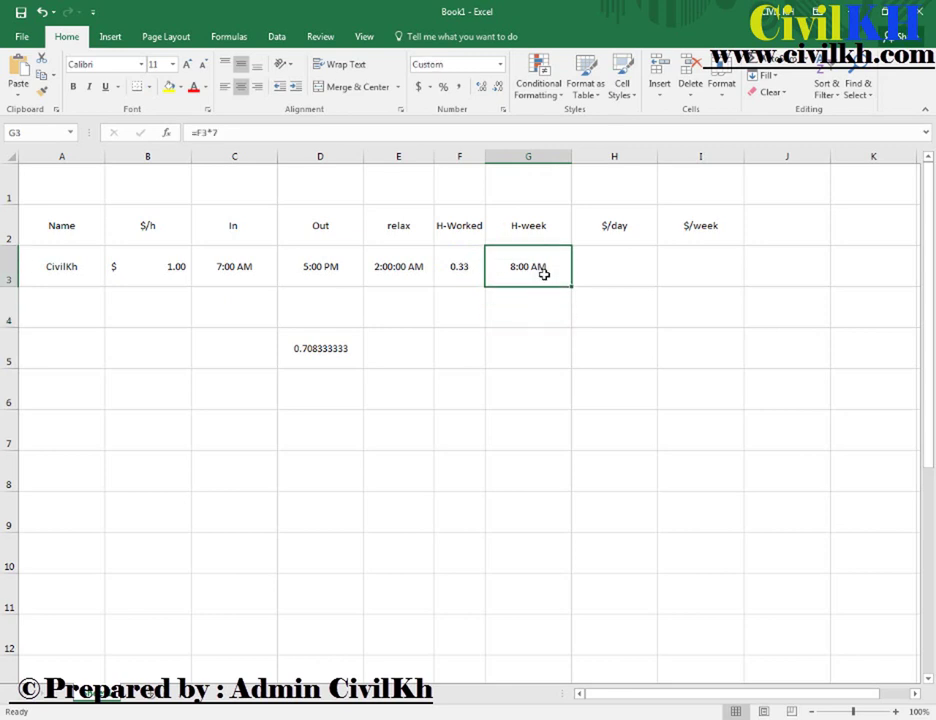
click(500, 66)
click(468, 86)
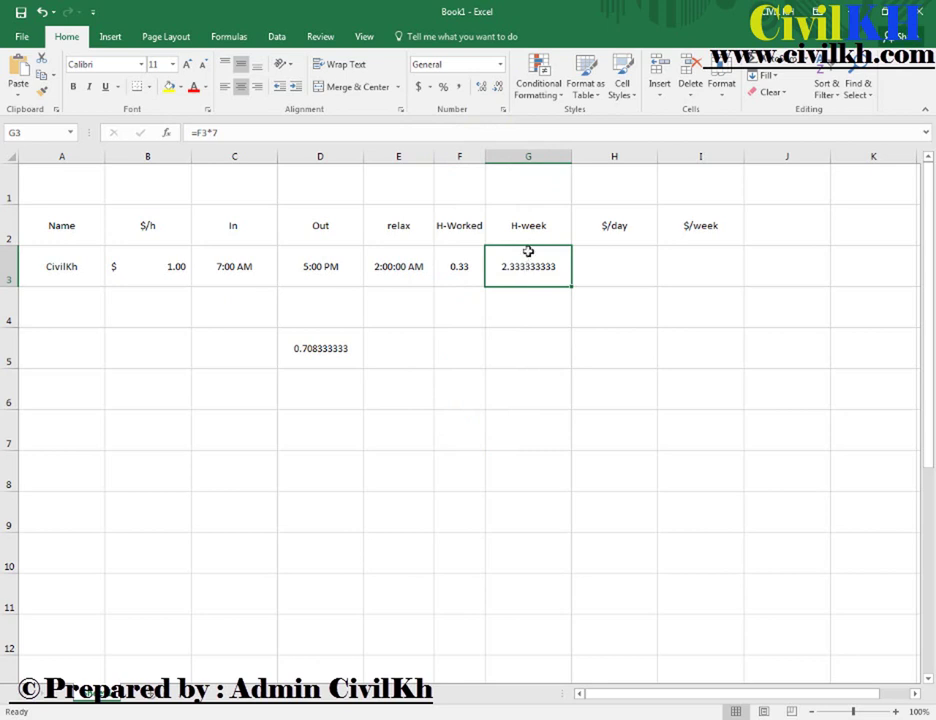
click(477, 251)
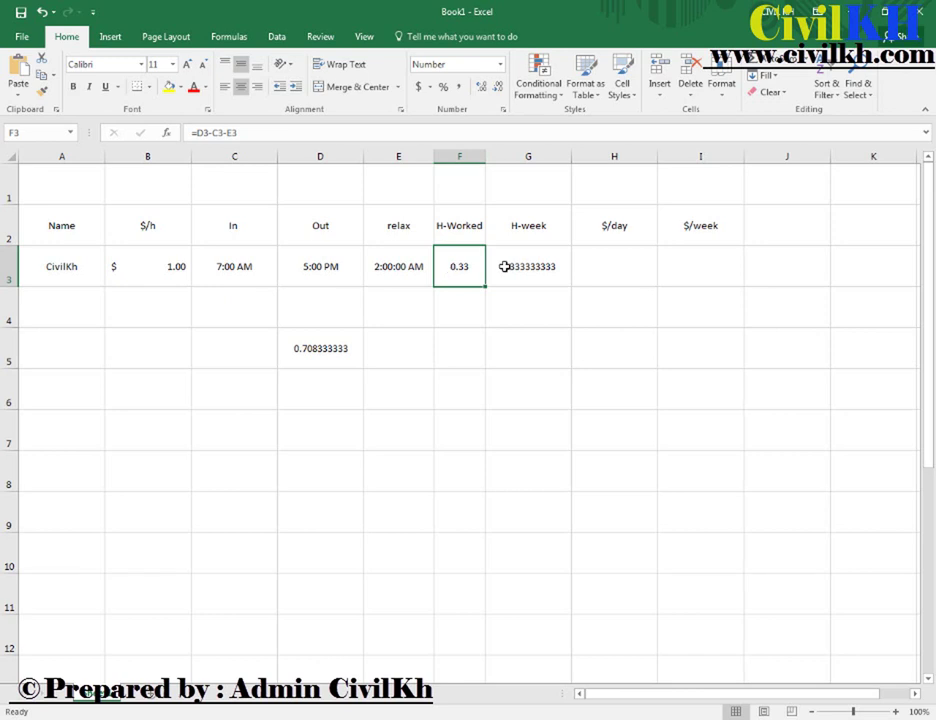
Enter the daily pay formula =F3*B3 in H3, showing $0.33
click(621, 264)
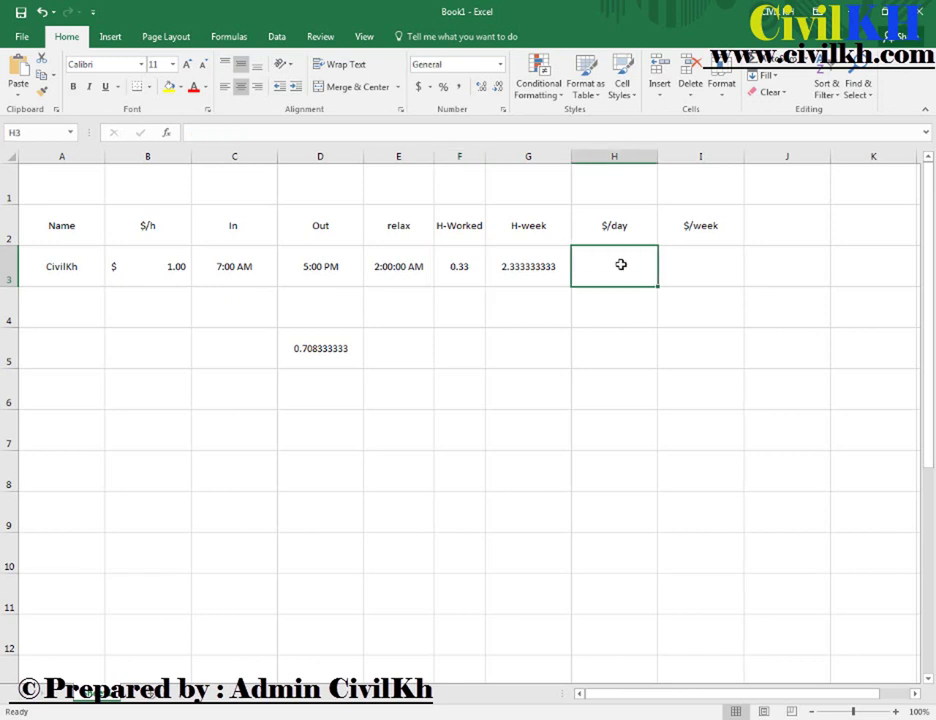
text(=)
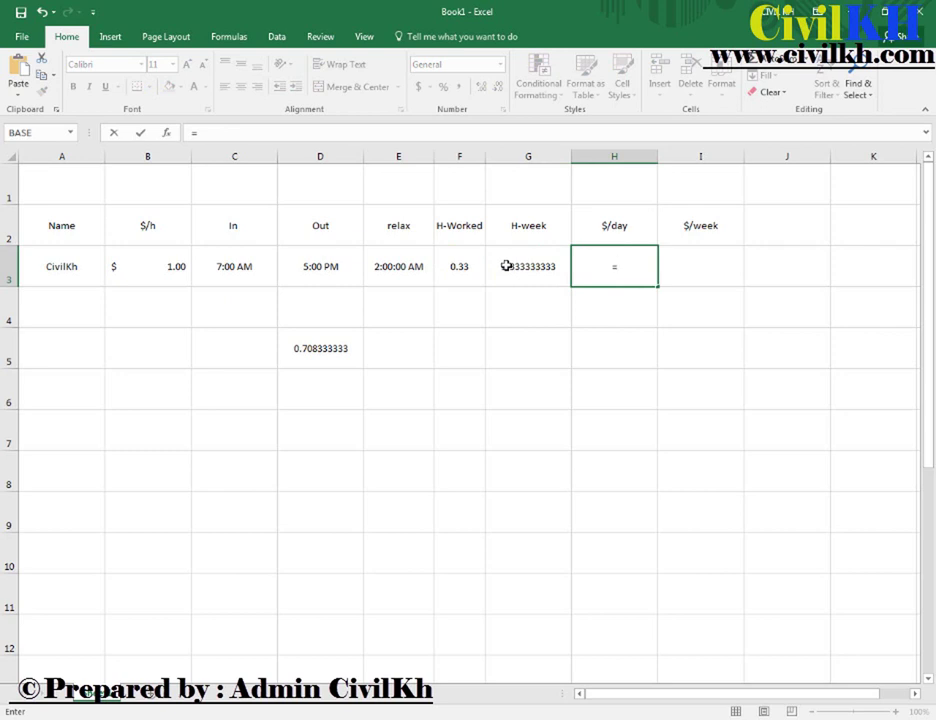
click(470, 266)
text(*)
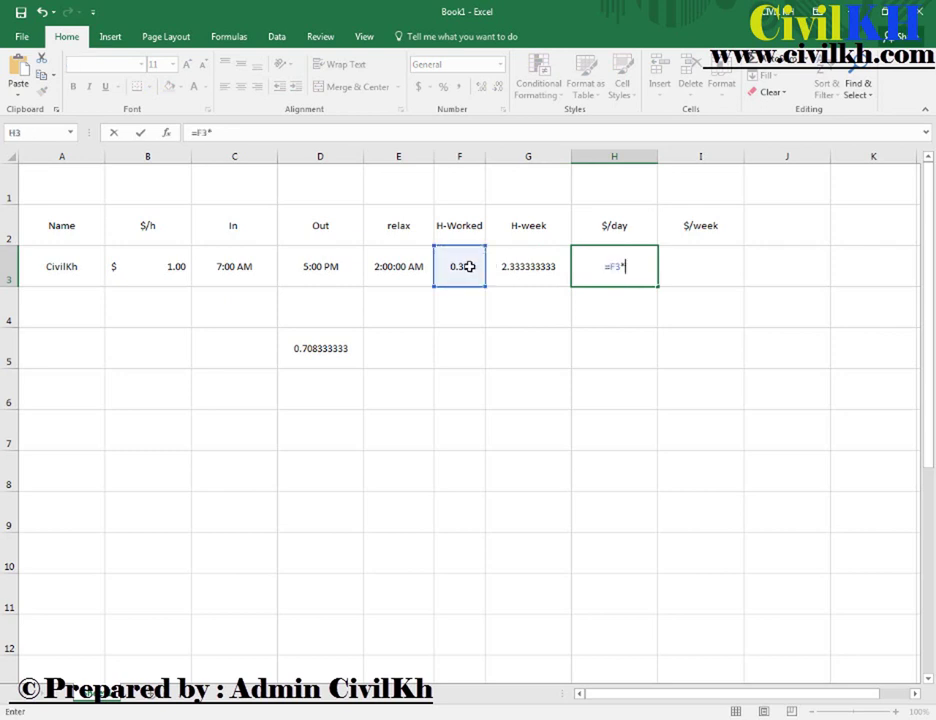
click(161, 264)
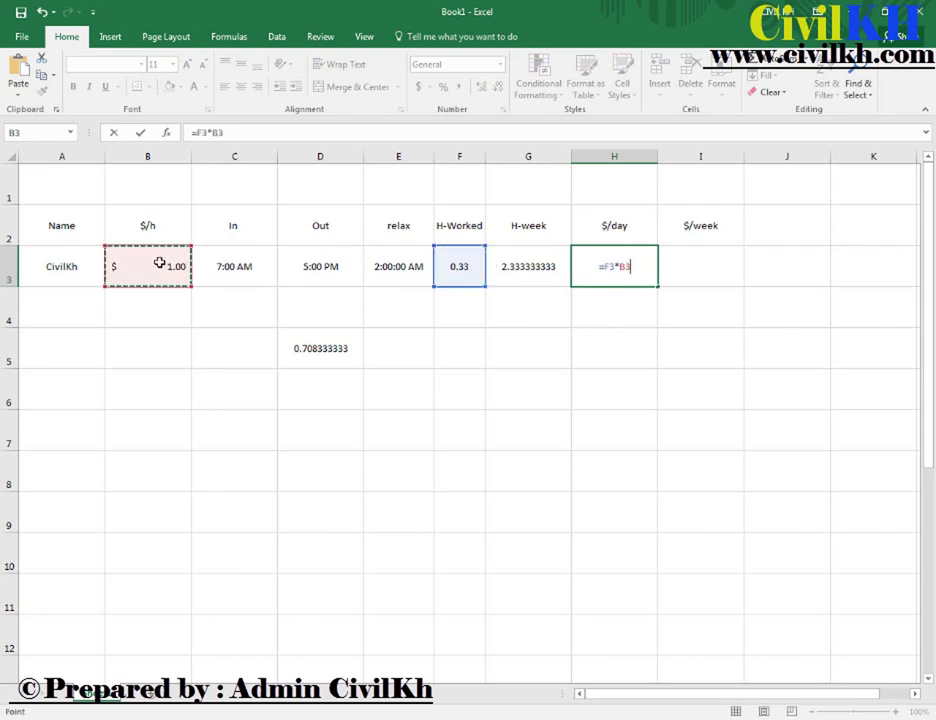
key(Return)
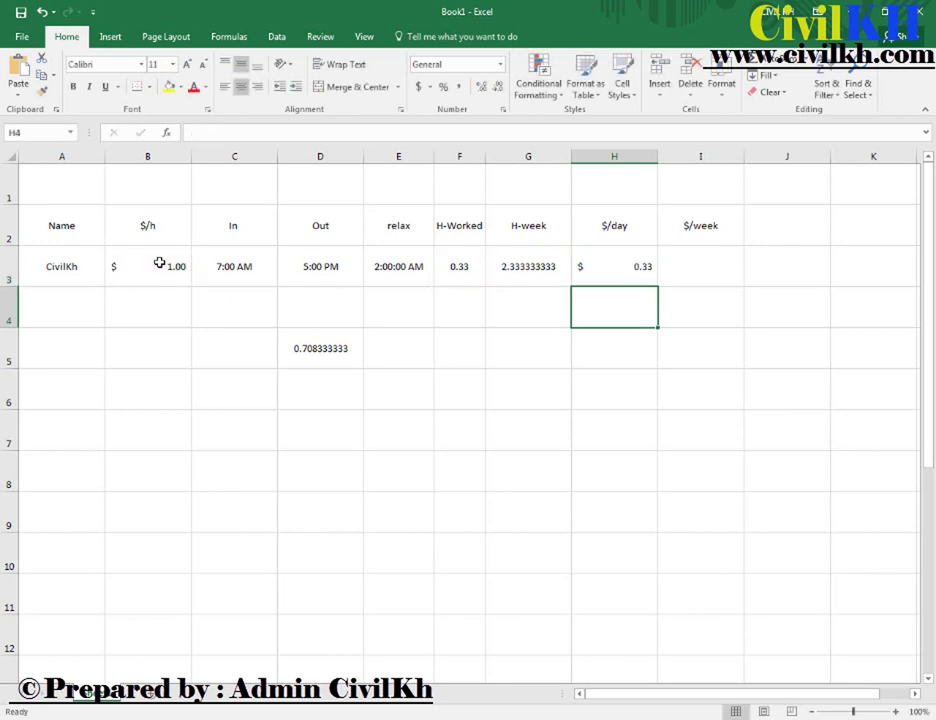
click(624, 266)
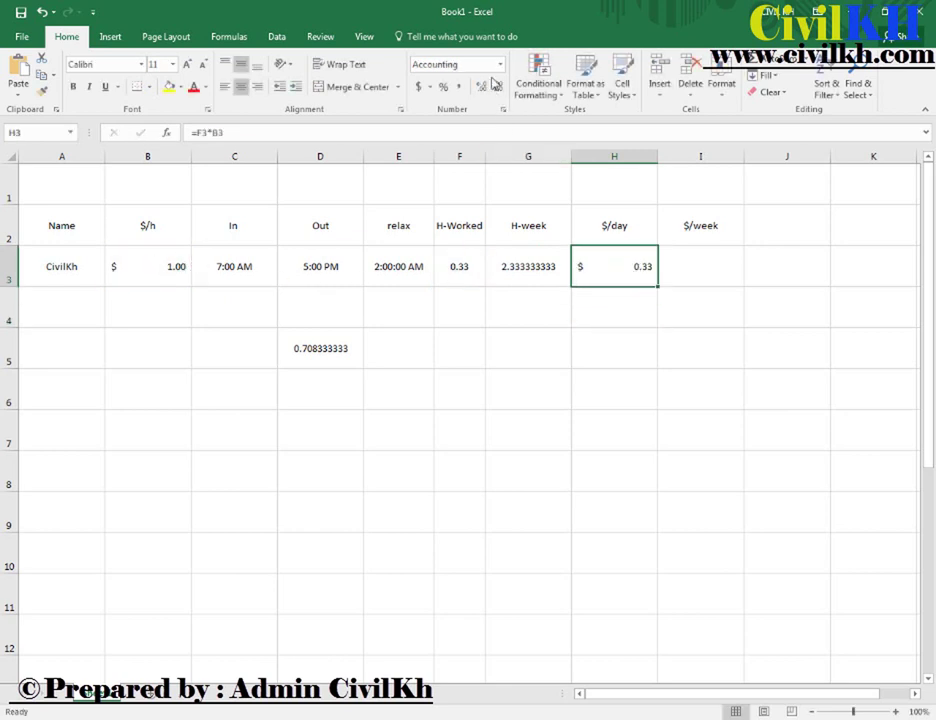
Enter =H3*7 in I3 for weekly pay of $2.33, then review the row's formulas
click(701, 276)
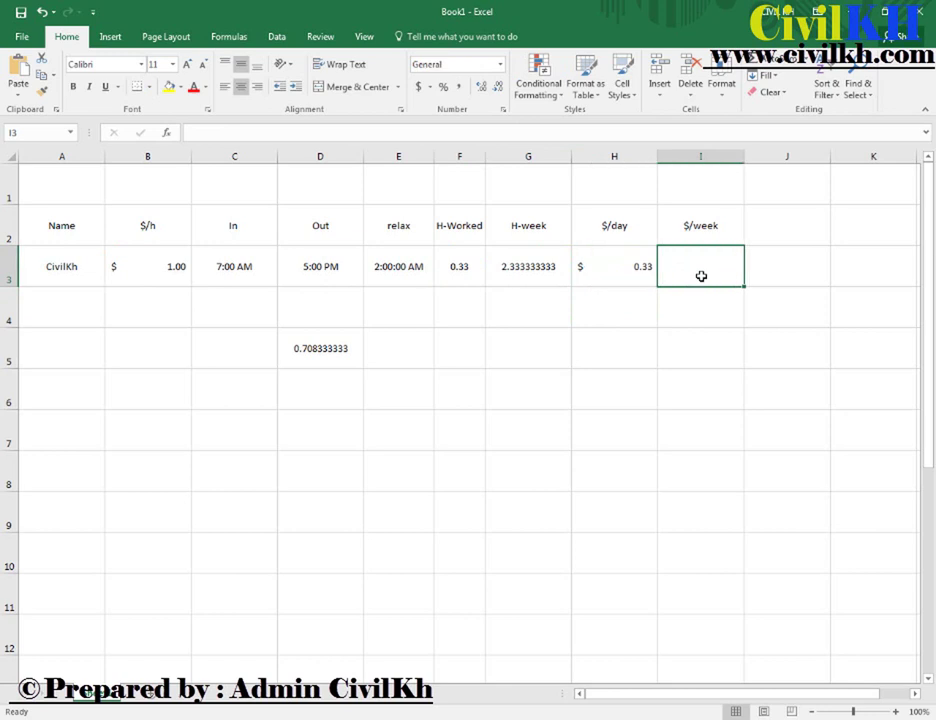
text(=)
click(641, 266)
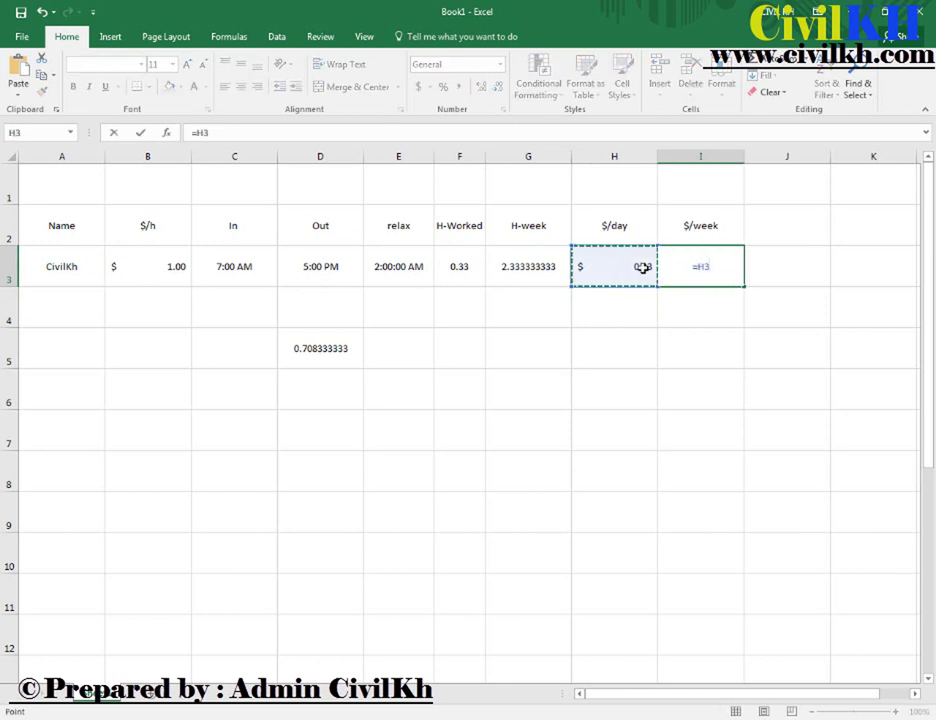
text(7)
key(BackSpace)
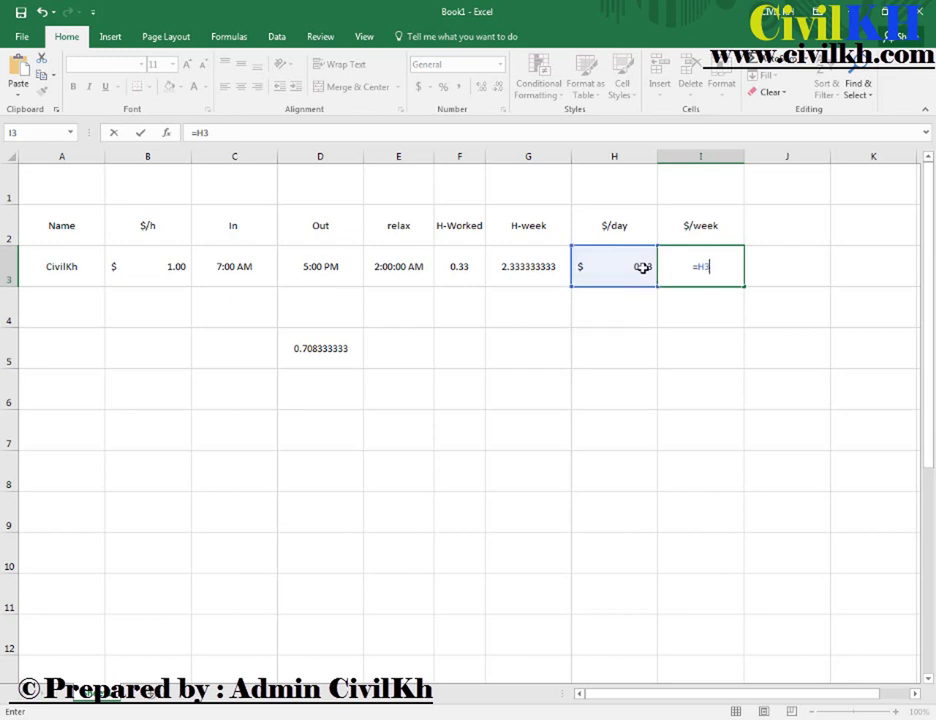
text(*7)
key(Return)
click(738, 276)
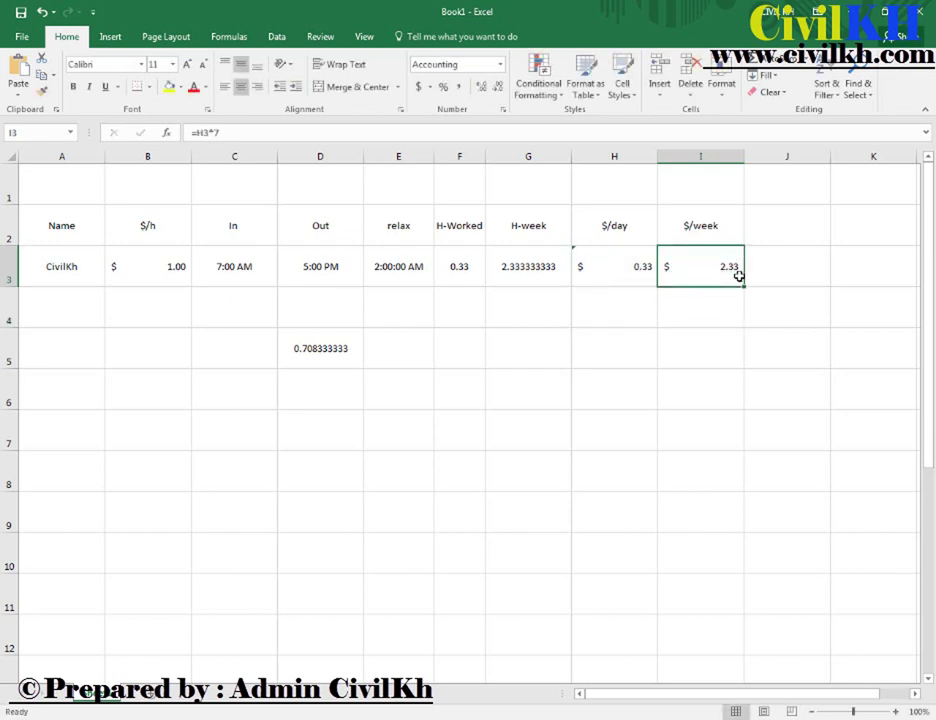
click(620, 276)
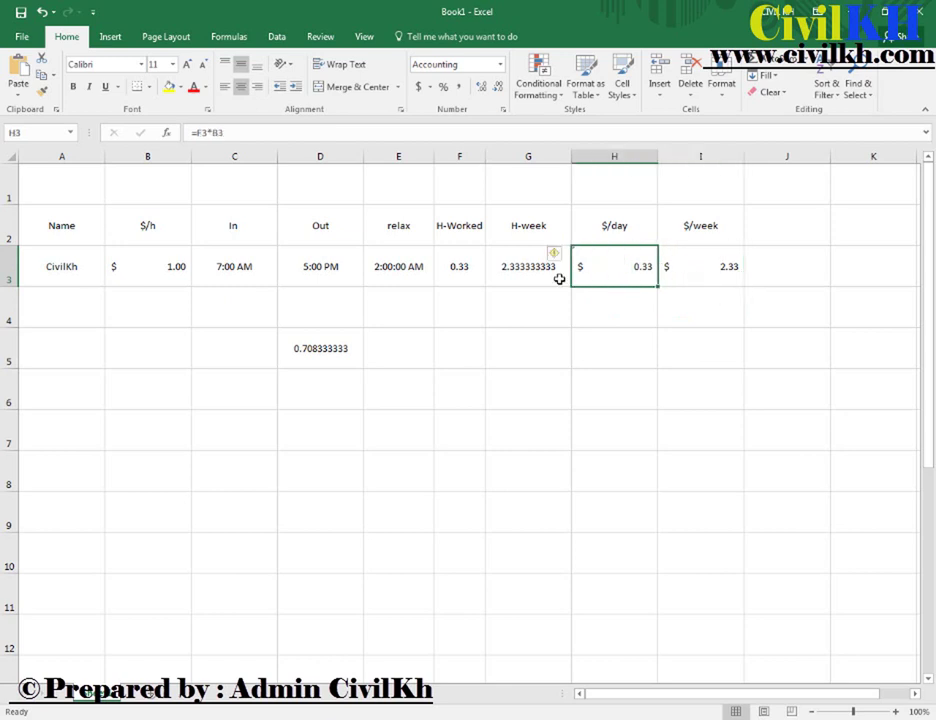
click(504, 278)
click(467, 272)
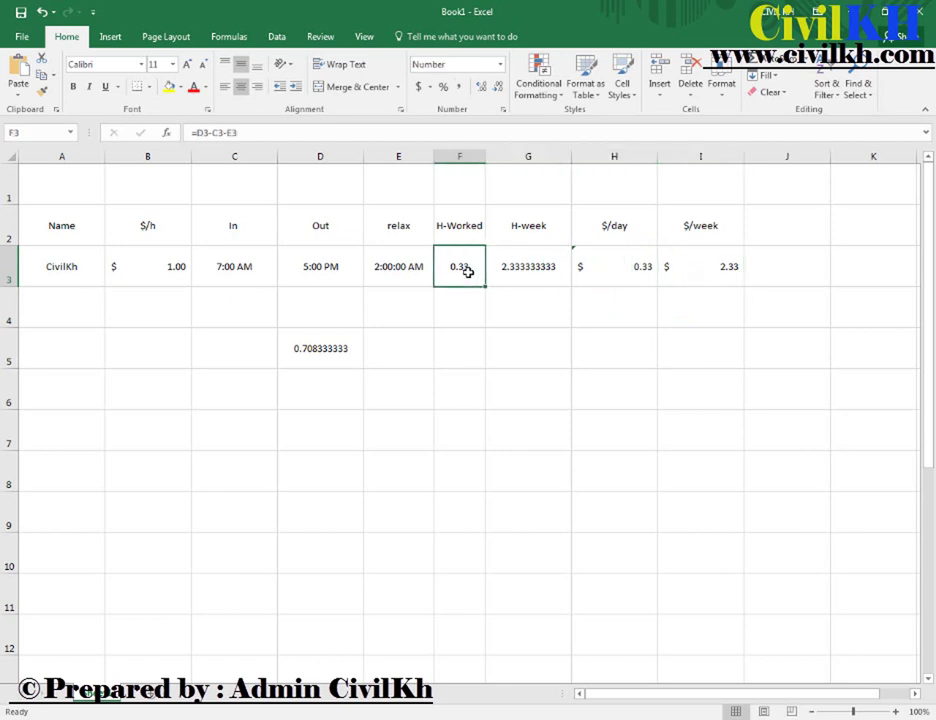
Change F3 to =(D3-C3-E3)*24 so hours read 8.00 and weekly pay $56.00
click(246, 133)
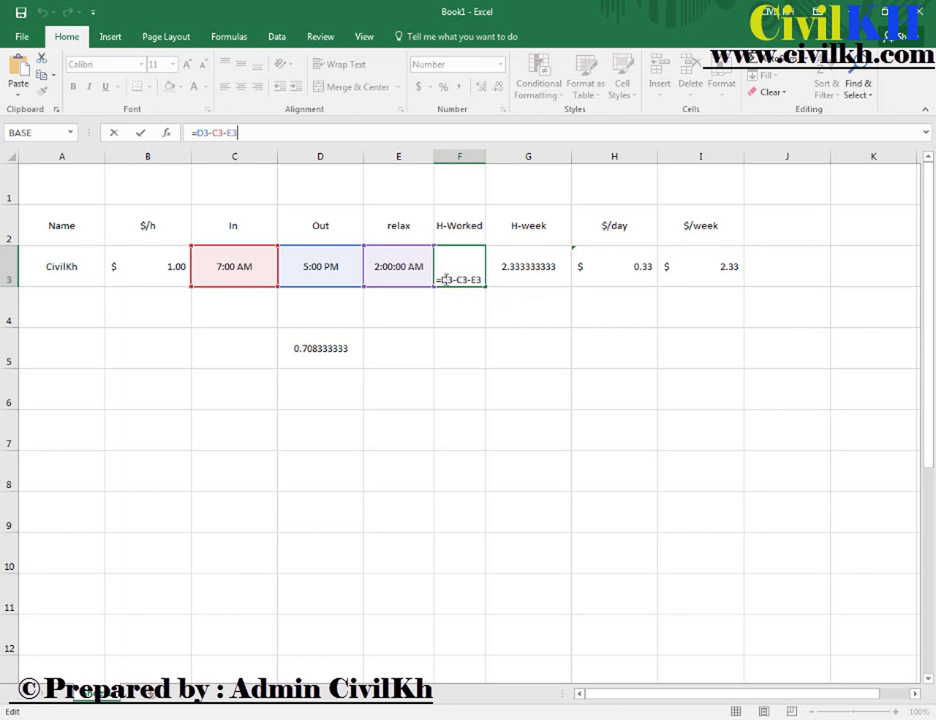
click(441, 280)
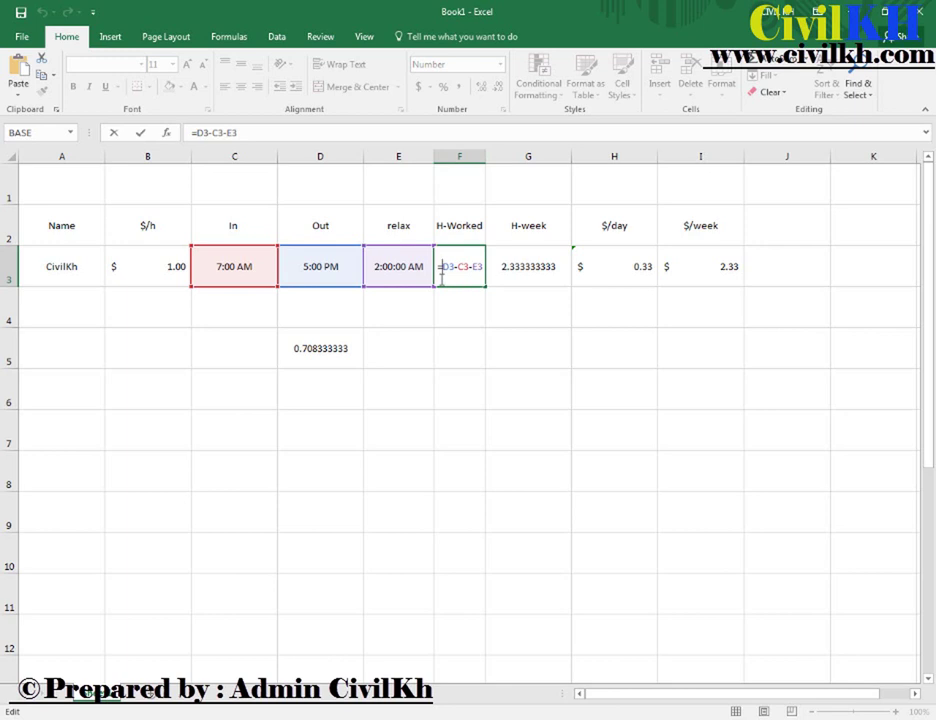
text(()
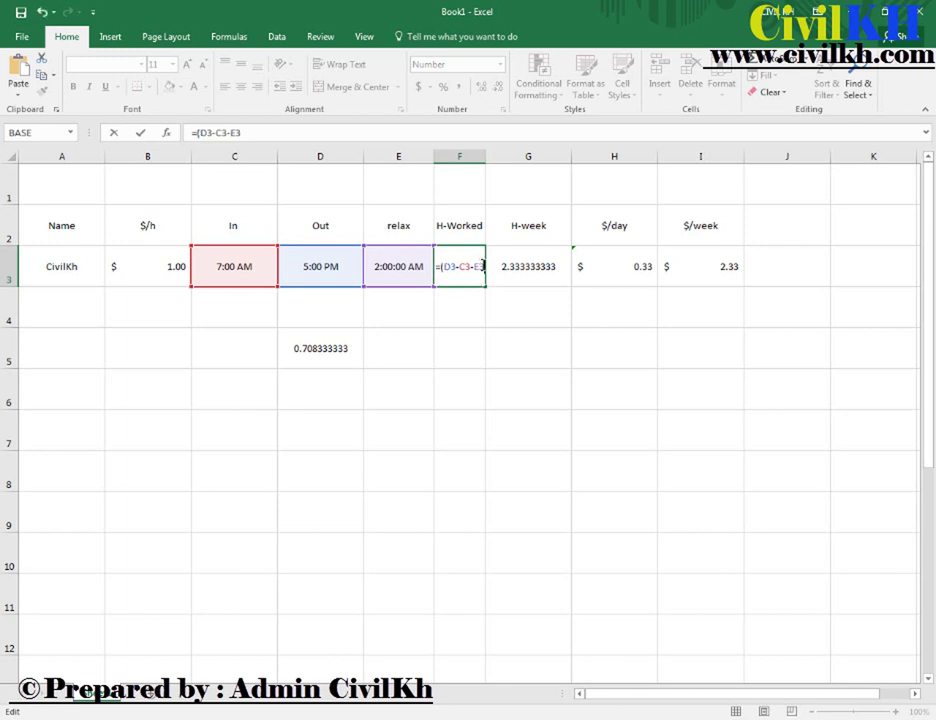
text())
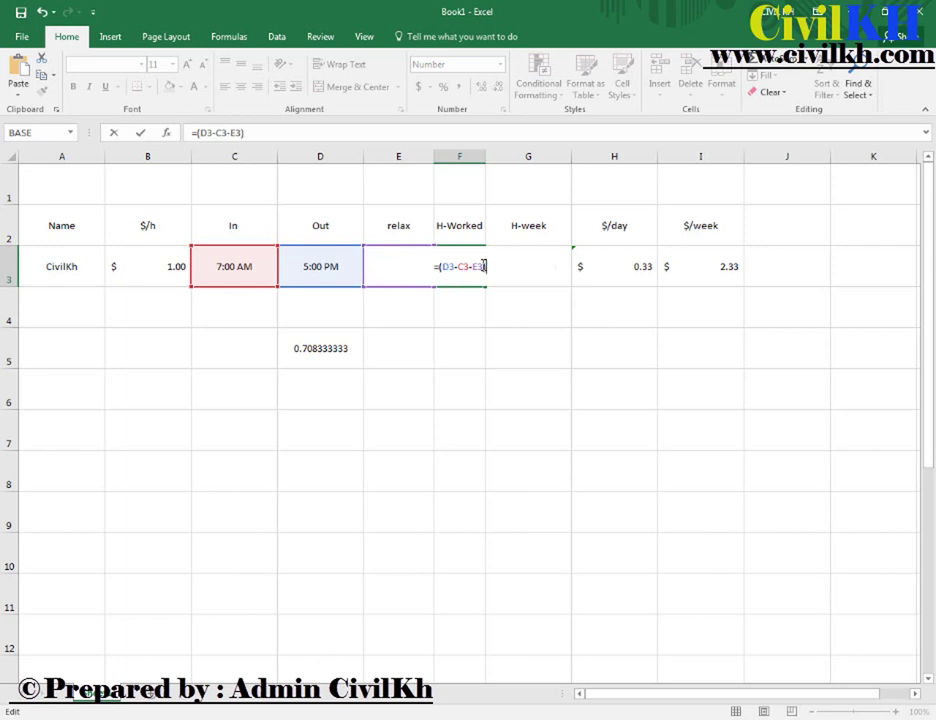
text(*24)
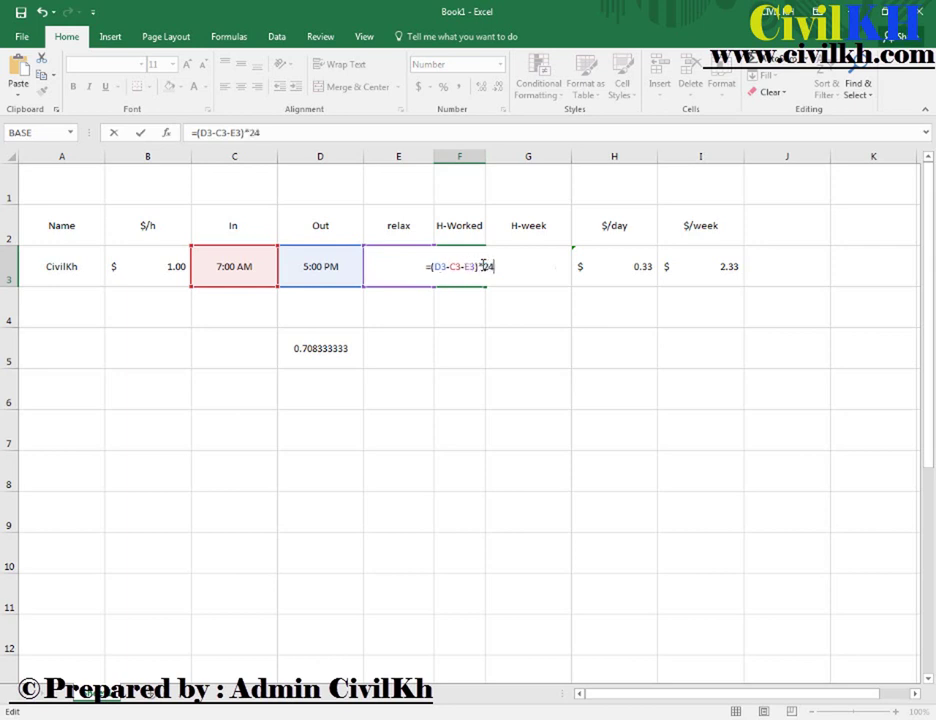
key(Return)
click(474, 280)
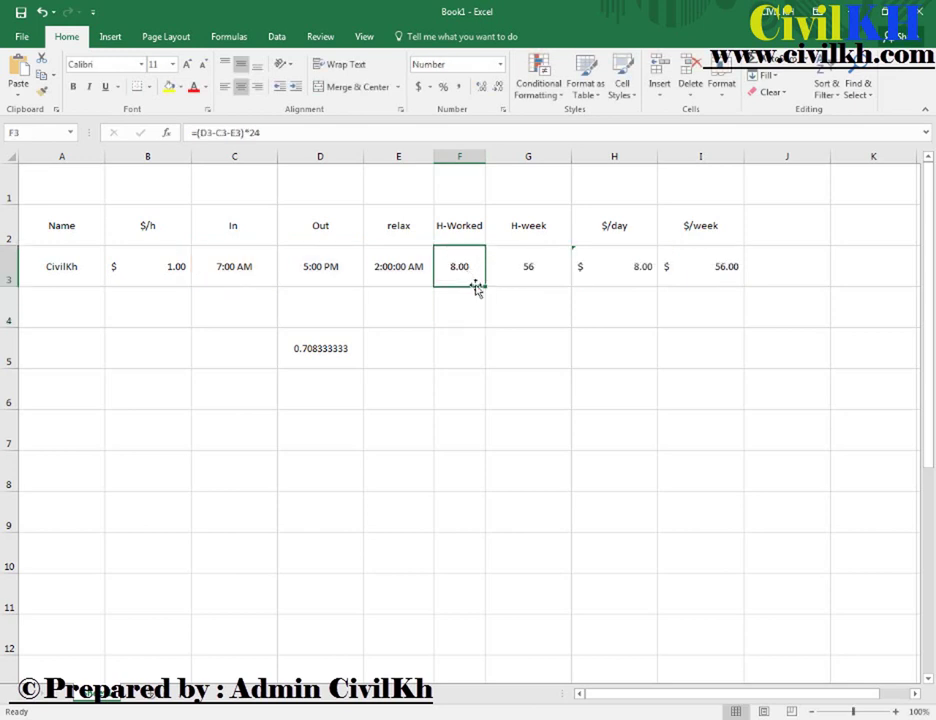
Apply the 13:30 time format to relax cell E3 so it displays 2:00
click(428, 270)
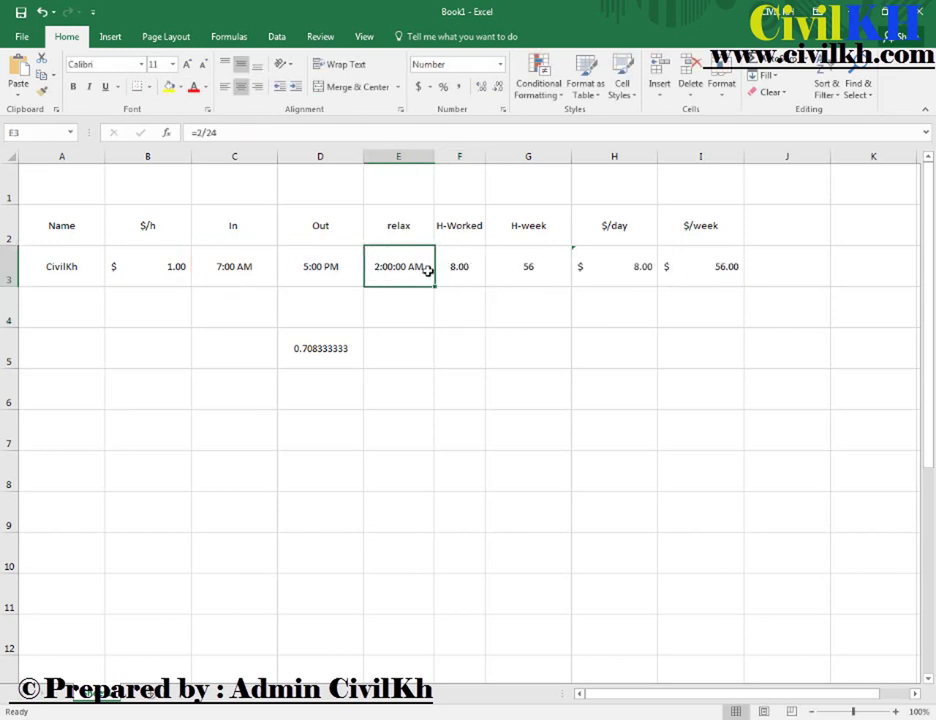
double_click(421, 269)
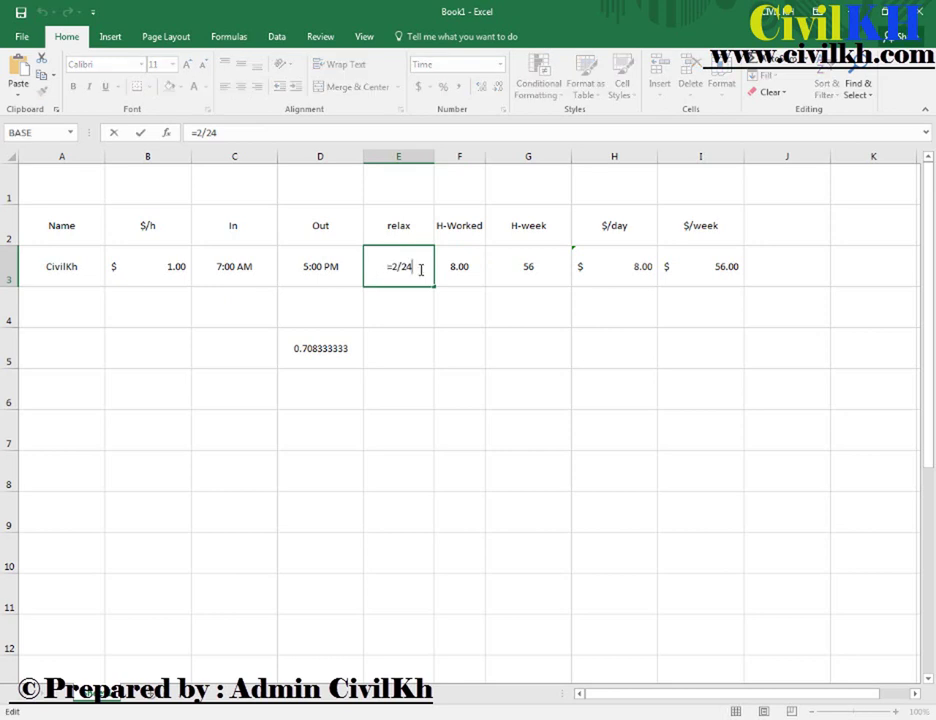
key(Escape)
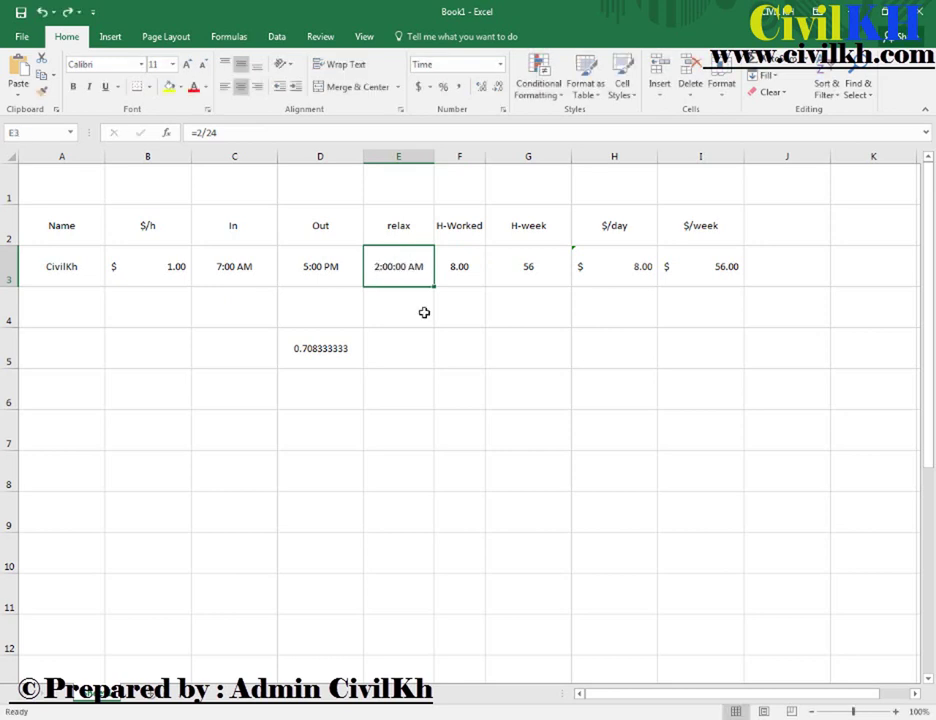
click(438, 312)
click(418, 270)
right_click(397, 267)
click(440, 512)
drag(414, 345, 411, 332)
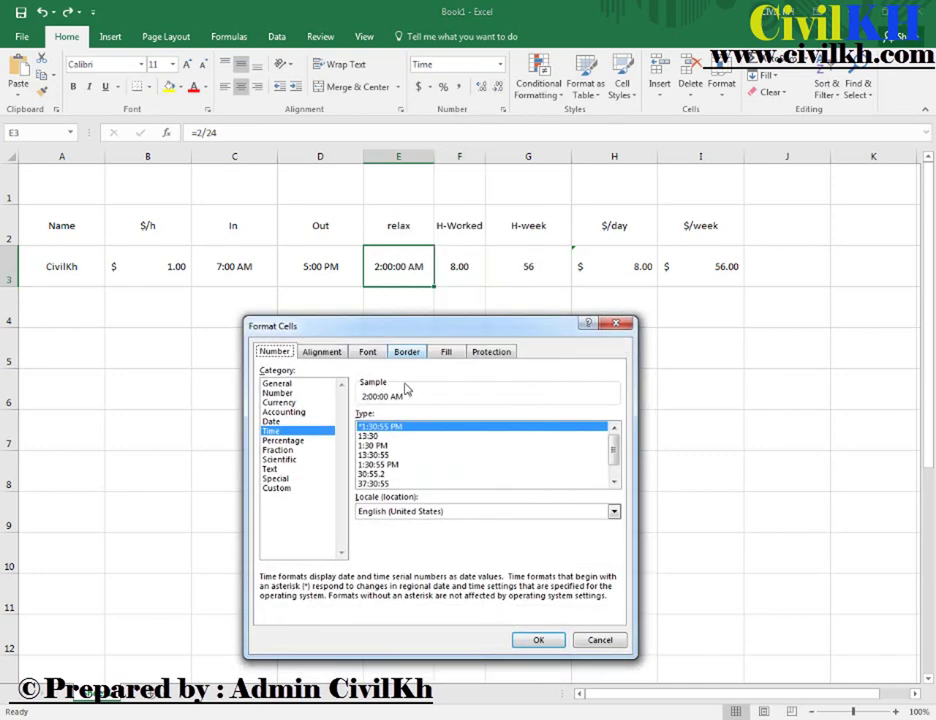
click(380, 436)
click(537, 640)
click(456, 391)
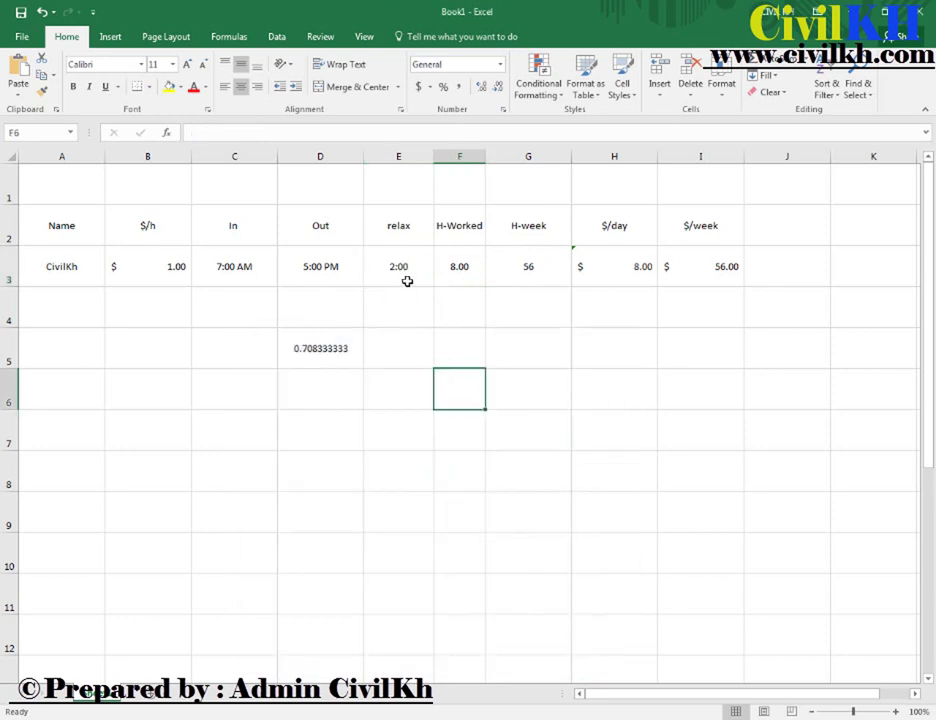
click(452, 270)
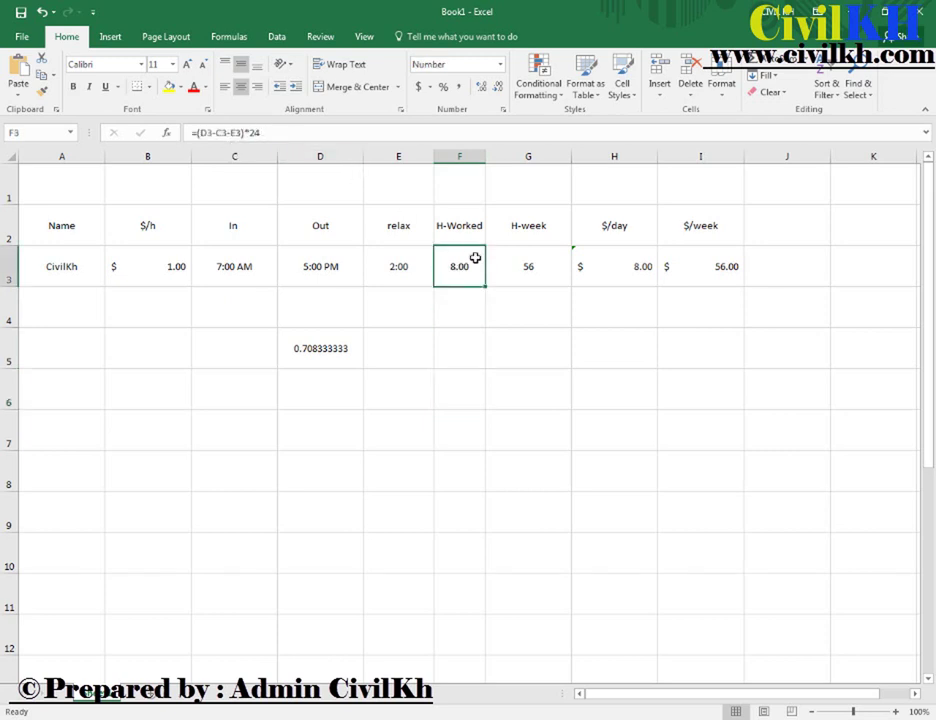
click(548, 271)
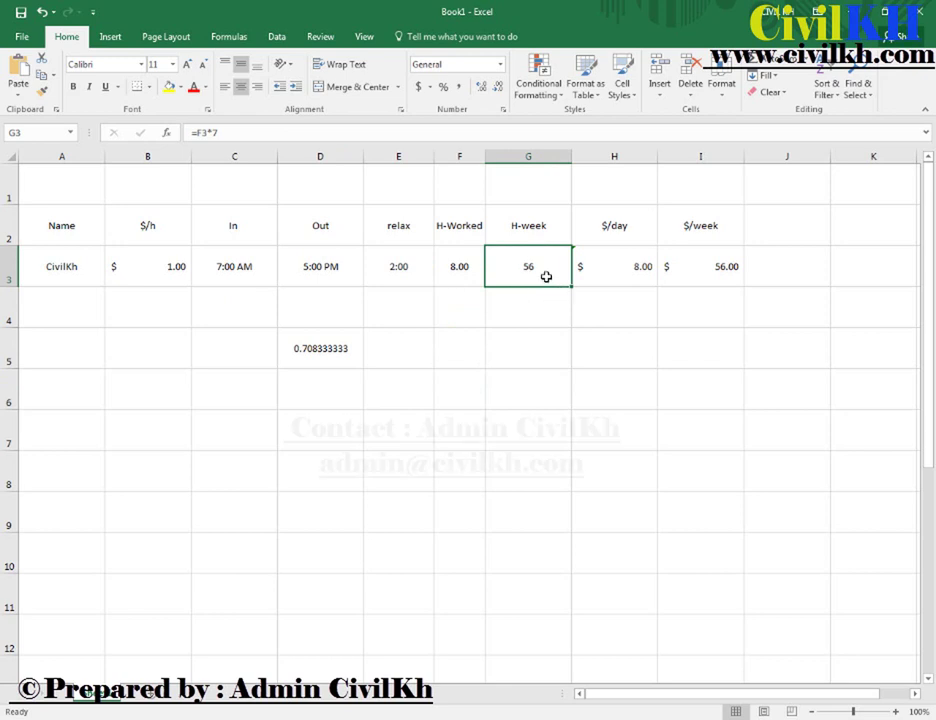
click(646, 268)
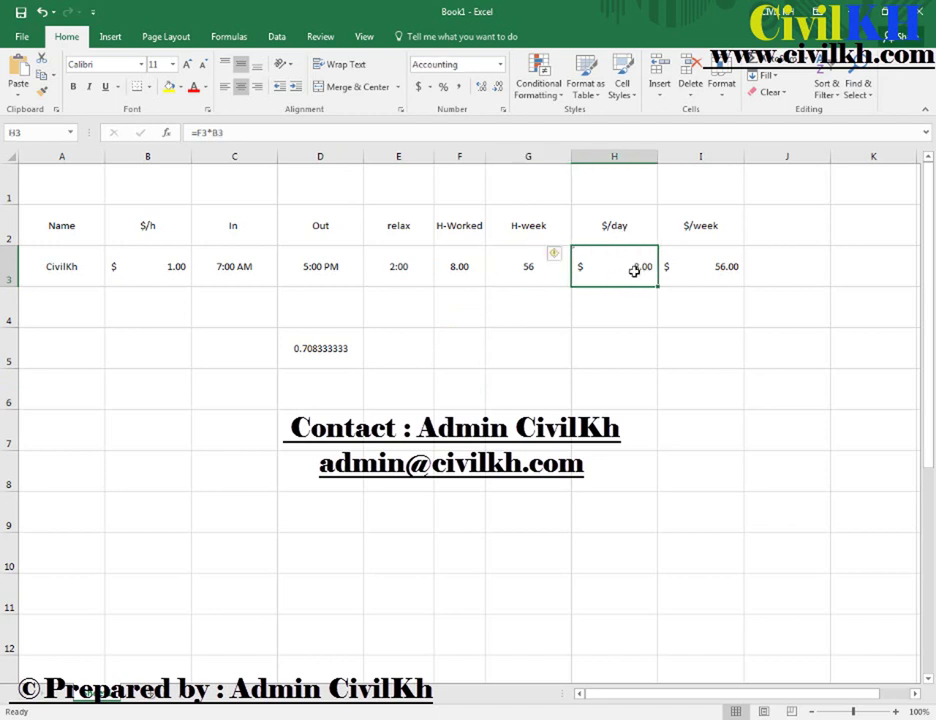
click(718, 262)
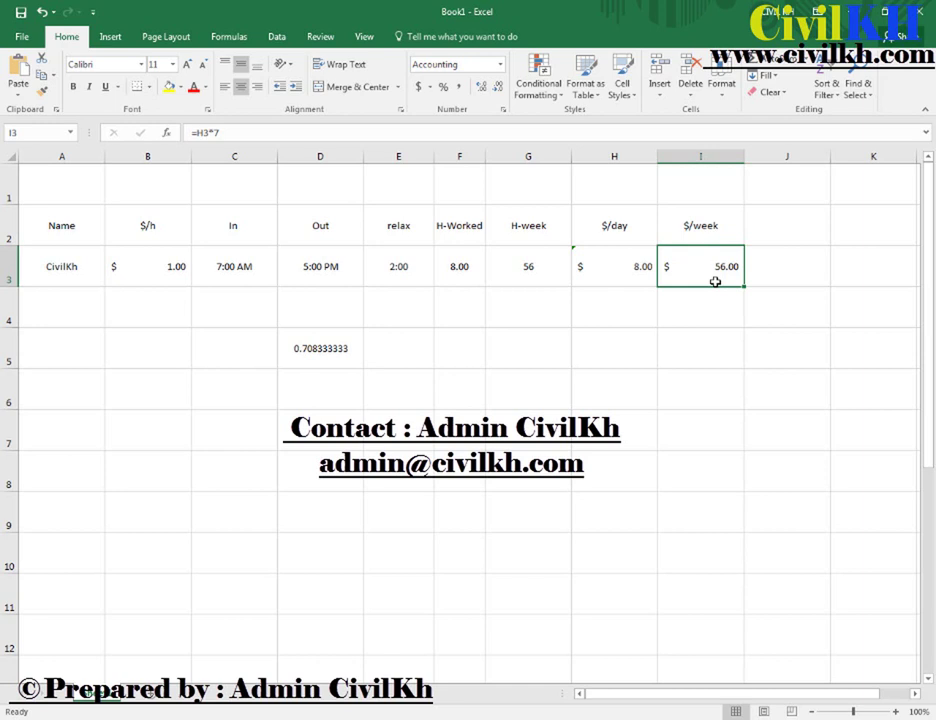
key(Return)
click(710, 273)
drag(630, 268, 679, 269)
click(654, 265)
click(688, 269)
click(630, 268)
click(556, 268)
click(680, 268)
click(530, 280)
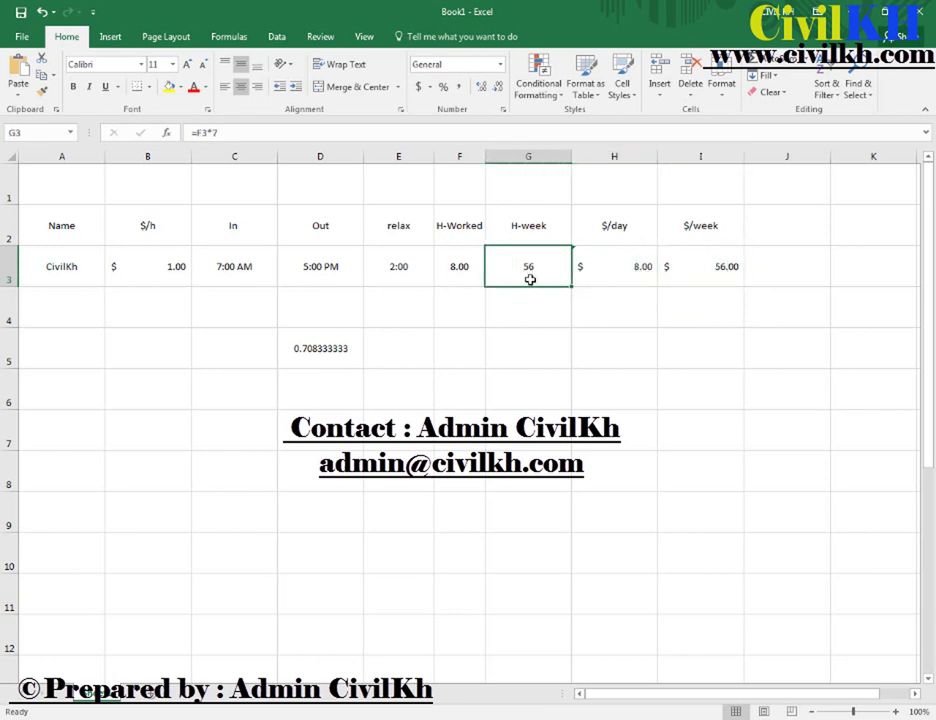
click(462, 265)
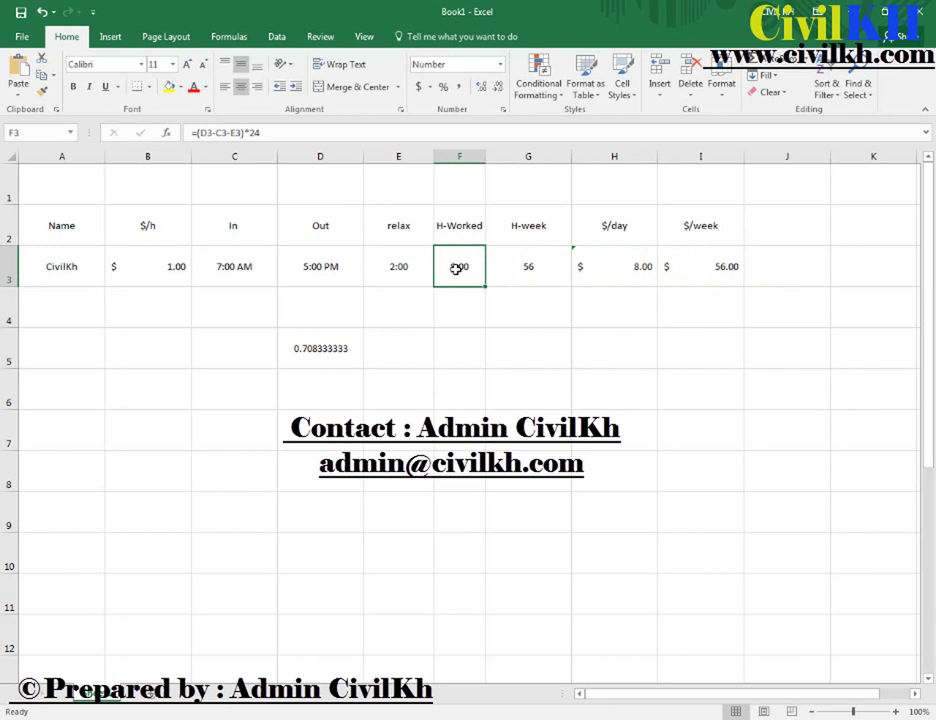